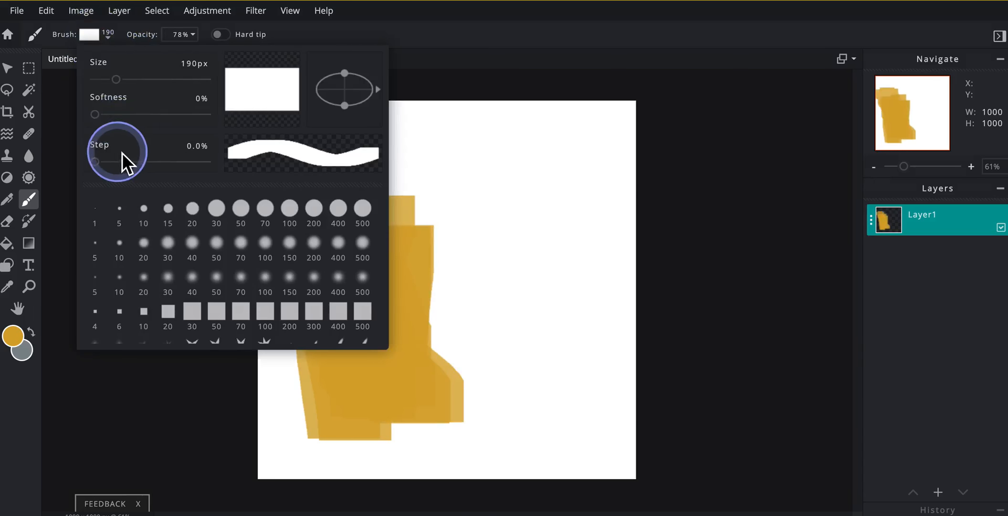
Choose the hard round 70 px brush preset and set the foreground colour to the blue swatch #486EA5.
{"action": "left_click", "coordinate": [267, 214]}
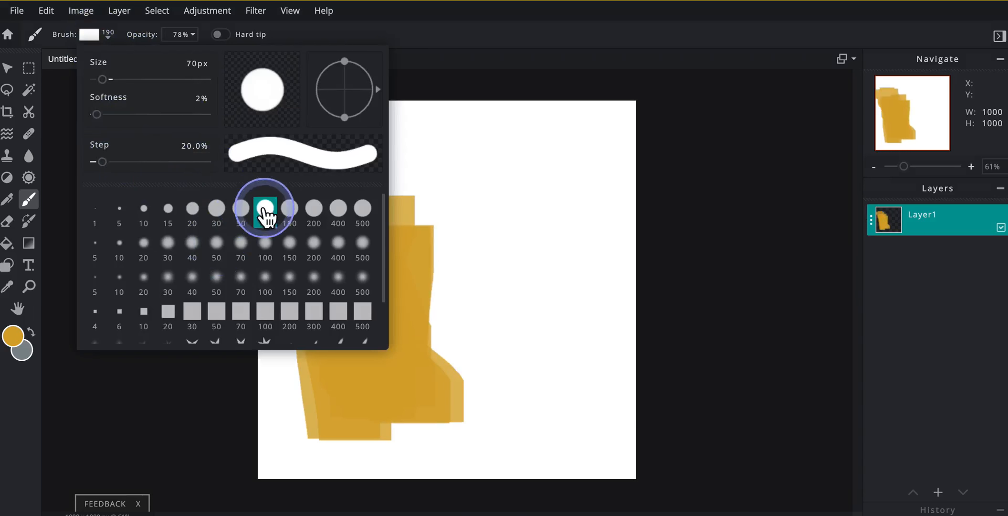
{"action": "left_click", "coordinate": [22, 335]}
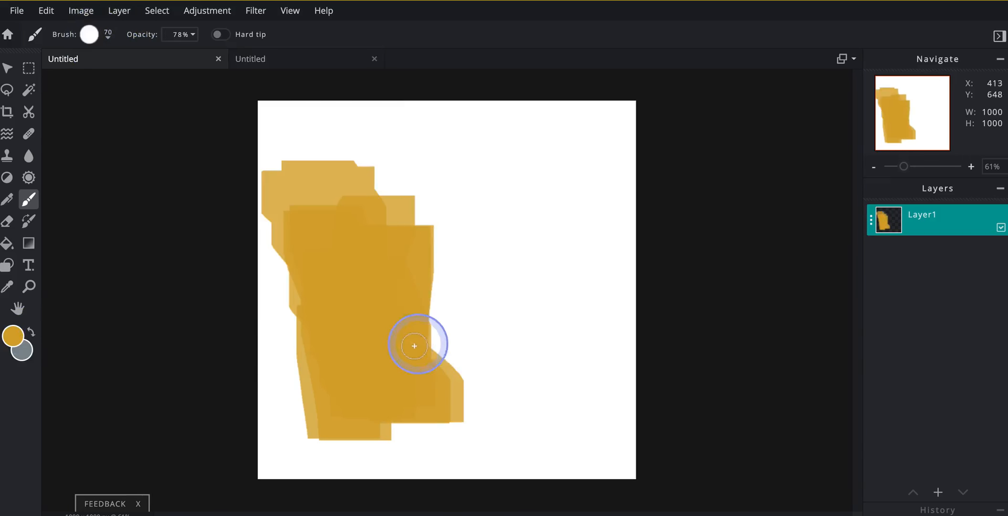
{"action": "left_click", "coordinate": [14, 337]}
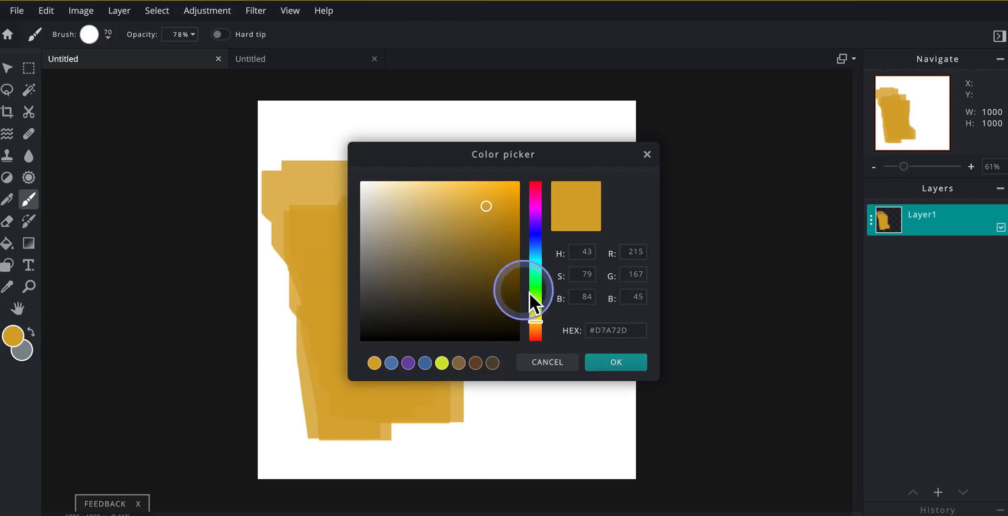
{"action": "left_click", "coordinate": [424, 363]}
{"action": "left_click", "coordinate": [635, 362]}
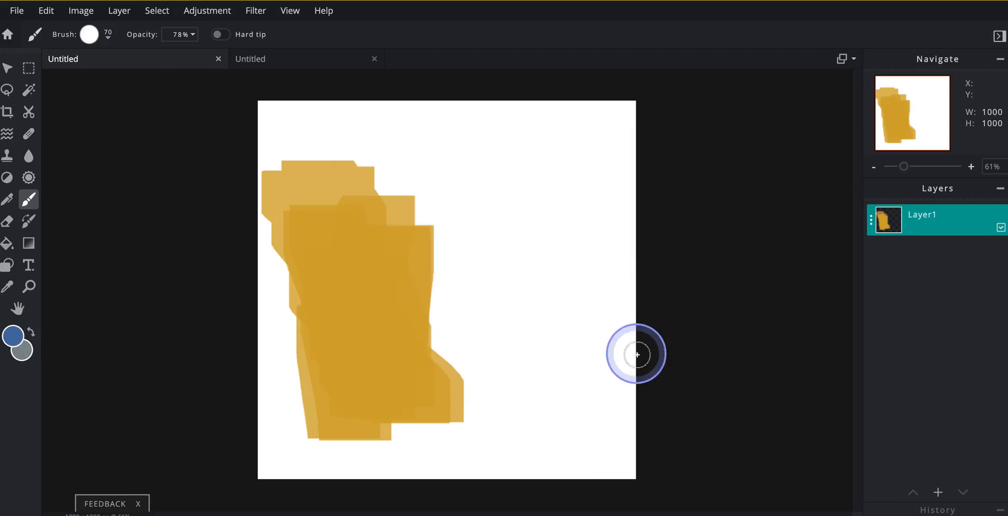
Paint a dense patch of overlapping blue strokes on the empty canvas area to the right of the orange shape.
{"action": "left_click_drag", "start_coordinate": [509, 160], "coordinate": [580, 287]}
{"action": "mouse_move", "coordinate": [542, 148]}
{"action": "left_mouse_down"}
{"action": "mouse_move", "coordinate": [558, 225]}
{"action": "mouse_move", "coordinate": [594, 296]}
{"action": "left_mouse_up"}
{"action": "mouse_move", "coordinate": [590, 161]}
{"action": "left_mouse_down"}
{"action": "mouse_move", "coordinate": [545, 343]}
{"action": "mouse_move", "coordinate": [558, 353]}
{"action": "left_mouse_up"}
{"action": "left_click_drag", "start_coordinate": [589, 210], "coordinate": [583, 380]}
{"action": "left_click_drag", "start_coordinate": [549, 221], "coordinate": [585, 346]}
{"action": "left_click_drag", "start_coordinate": [529, 215], "coordinate": [593, 344]}
{"action": "mouse_move", "coordinate": [553, 244]}
{"action": "left_mouse_down"}
{"action": "mouse_move", "coordinate": [554, 299]}
{"action": "mouse_move", "coordinate": [515, 307]}
{"action": "mouse_move", "coordinate": [553, 394]}
{"action": "mouse_move", "coordinate": [517, 345]}
{"action": "mouse_move", "coordinate": [541, 295]}
{"action": "mouse_move", "coordinate": [574, 363]}
{"action": "mouse_move", "coordinate": [554, 305]}
{"action": "left_mouse_up"}
Paint an X-shaped patch between the orange and blue areas with the soft round 100 px brush in yellow-green #D1E62E.
{"action": "left_click", "coordinate": [90, 34]}
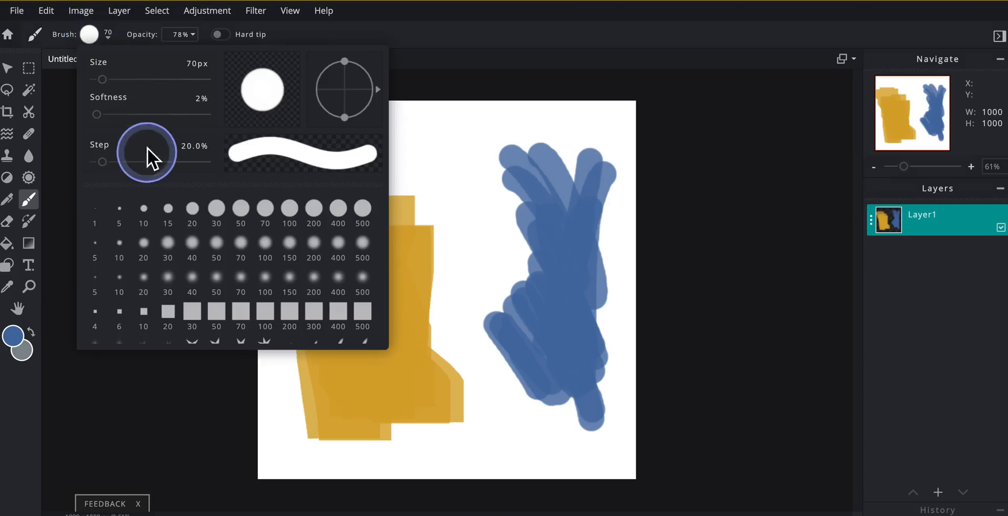
{"action": "left_click", "coordinate": [264, 245]}
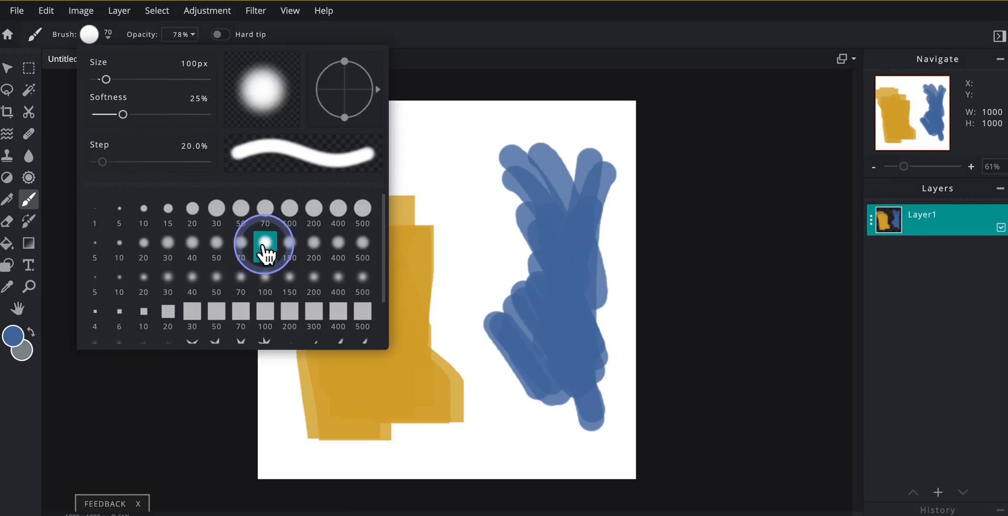
{"action": "left_click", "coordinate": [19, 337]}
{"action": "left_click", "coordinate": [18, 337]}
{"action": "left_click", "coordinate": [408, 363]}
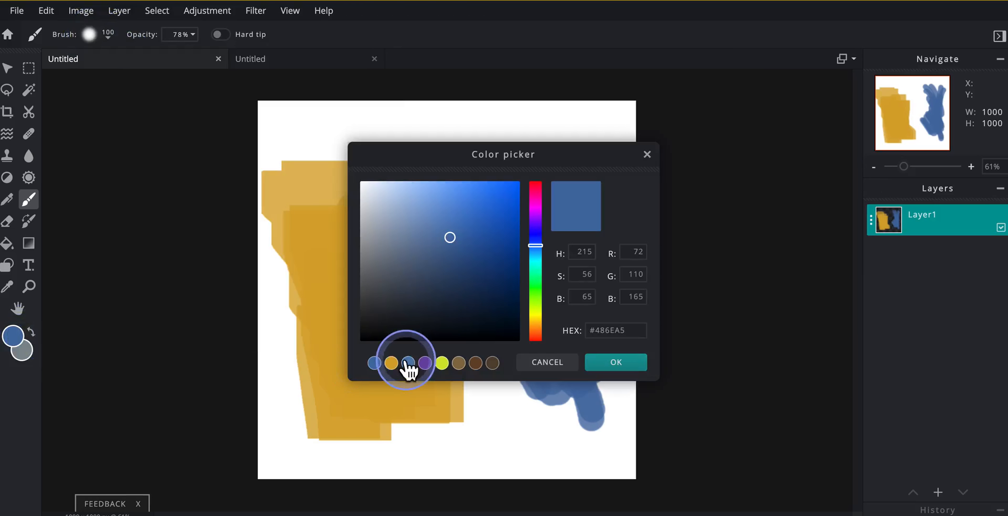
{"action": "left_click", "coordinate": [442, 363]}
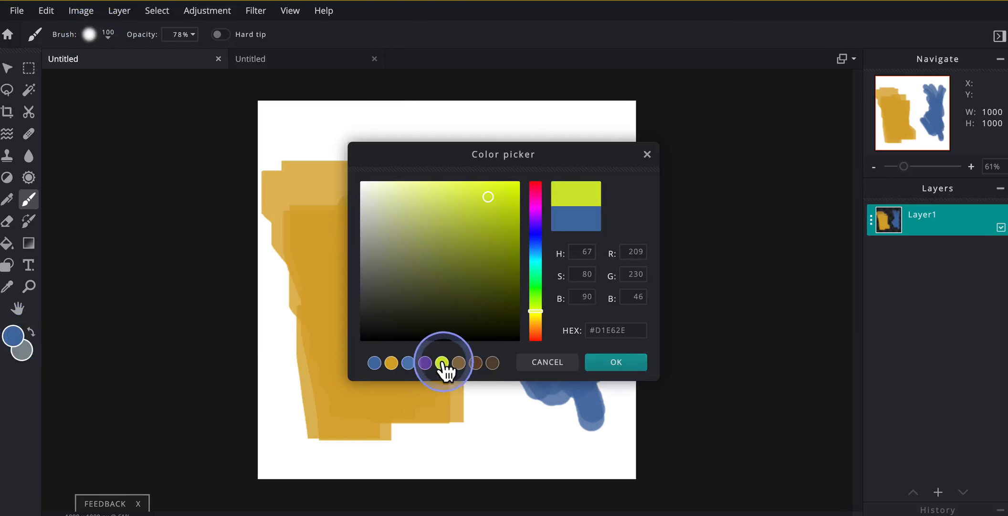
{"action": "left_click", "coordinate": [590, 368]}
{"action": "mouse_move", "coordinate": [511, 219]}
{"action": "left_mouse_down"}
{"action": "mouse_move", "coordinate": [434, 358]}
{"action": "mouse_move", "coordinate": [488, 226]}
{"action": "mouse_move", "coordinate": [467, 312]}
{"action": "mouse_move", "coordinate": [477, 302]}
{"action": "mouse_move", "coordinate": [453, 251]}
{"action": "mouse_move", "coordinate": [474, 267]}
{"action": "mouse_move", "coordinate": [464, 263]}
{"action": "mouse_move", "coordinate": [472, 223]}
{"action": "mouse_move", "coordinate": [510, 246]}
{"action": "mouse_move", "coordinate": [449, 194]}
{"action": "mouse_move", "coordinate": [456, 318]}
{"action": "left_mouse_up"}
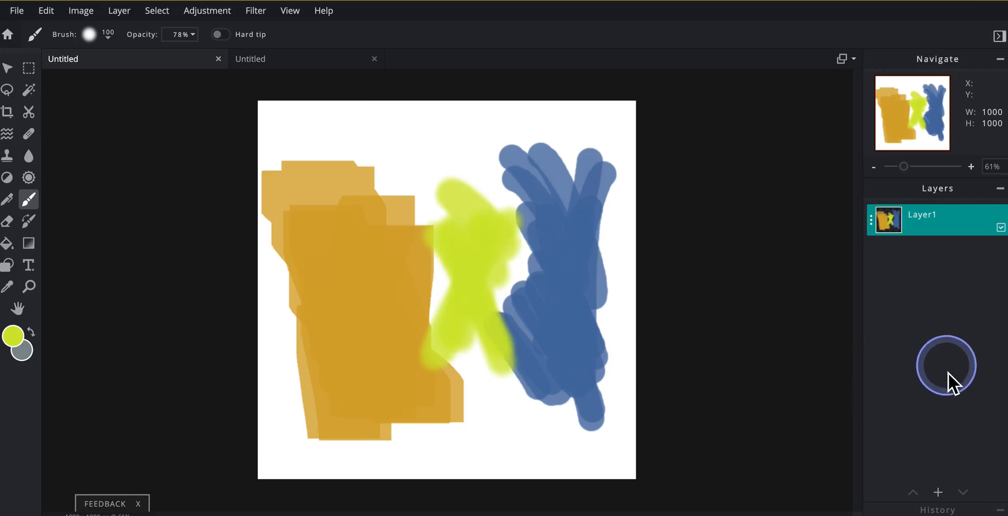
{"action": "left_click", "coordinate": [939, 492]}
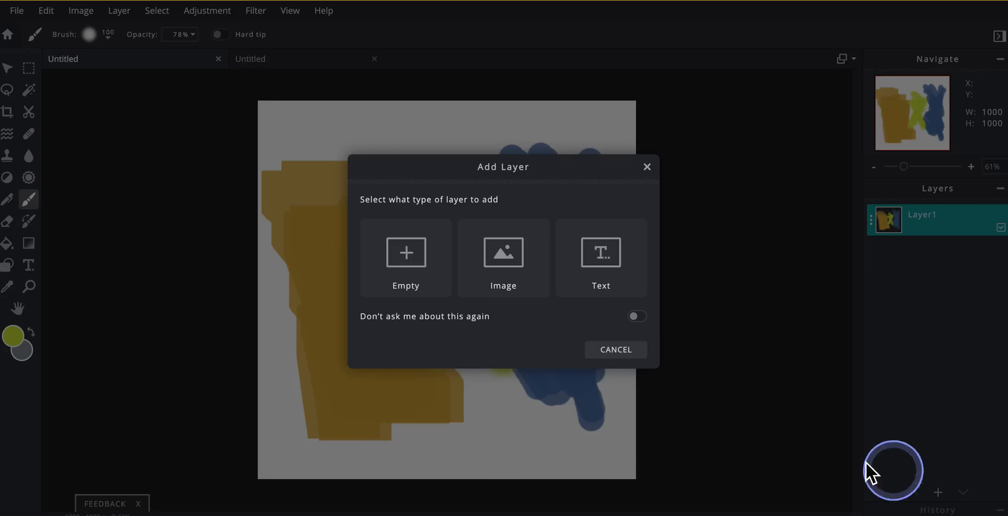
{"action": "left_click", "coordinate": [492, 275]}
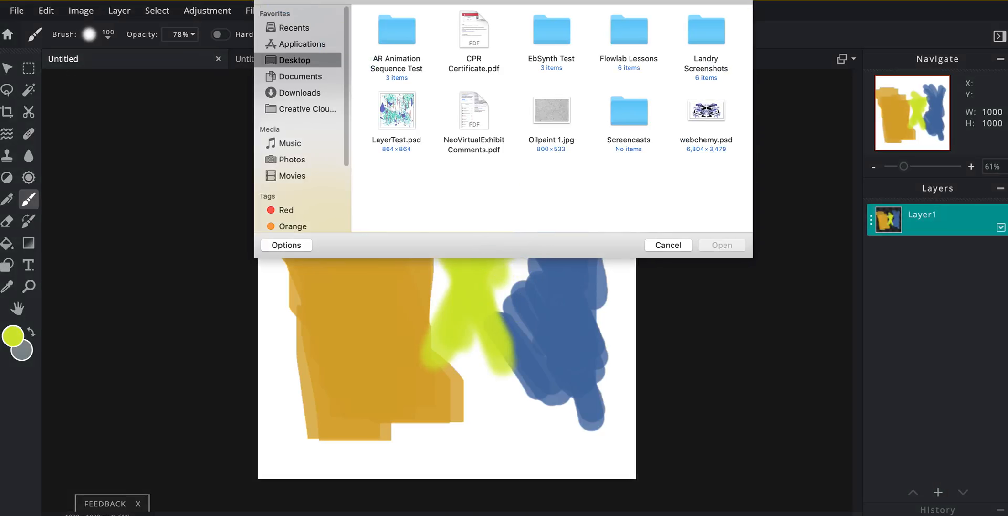
{"action": "left_click", "coordinate": [670, 246]}
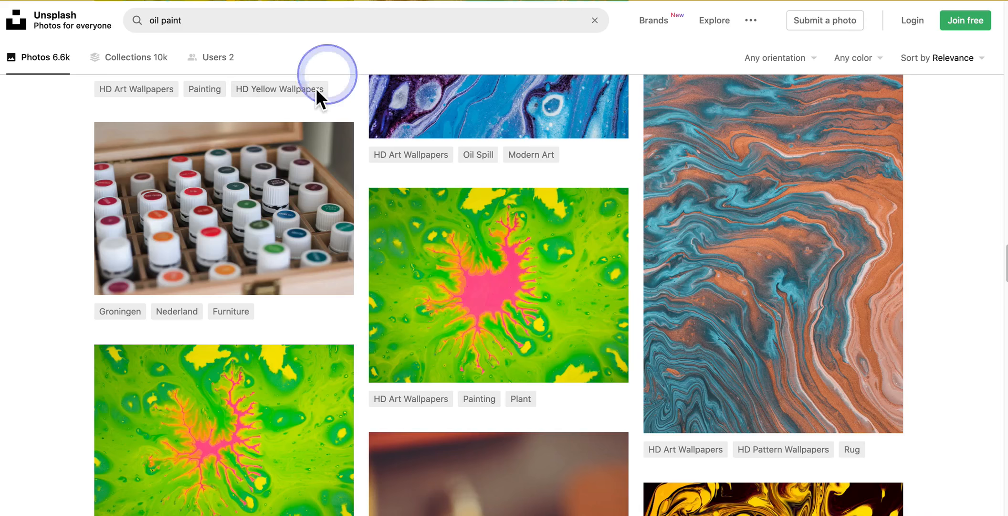
Browse the Unsplash oil paint photos and the Google Images results for thick oil paint texture, and return to Pixlr.
{"action": "scroll", "coordinate": [296, 100], "scroll_direction": "down", "scroll_amount": 10}
{"action": "scroll", "coordinate": [287, 120], "scroll_direction": "up", "scroll_amount": 5}
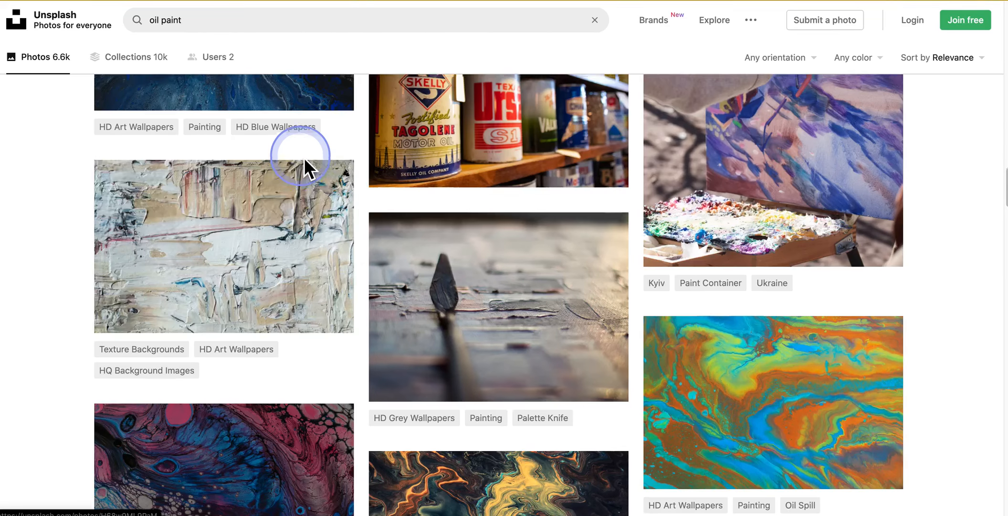
{"action": "scroll", "coordinate": [304, 157], "scroll_direction": "up", "scroll_amount": 10}
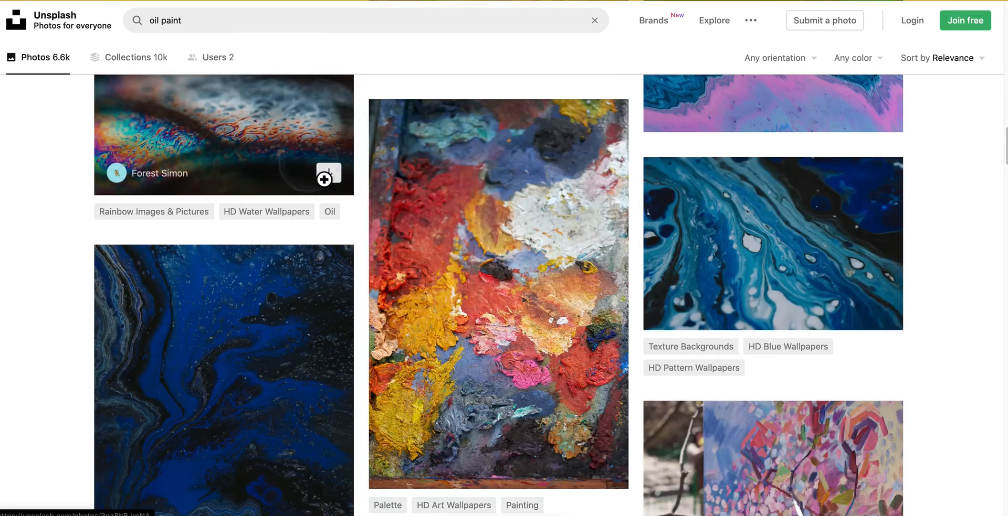
{"action": "scroll", "coordinate": [456, 236], "scroll_direction": "down", "scroll_amount": 2}
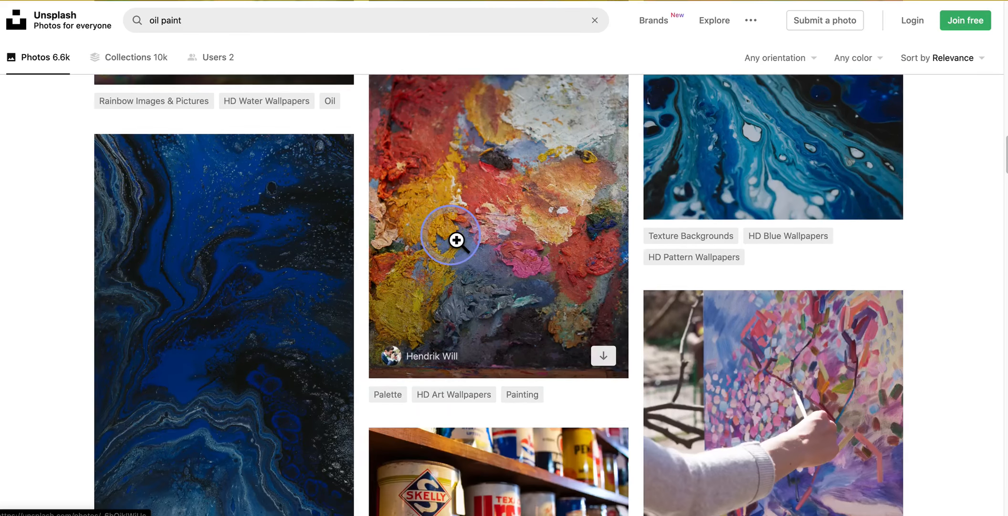
{"action": "scroll", "coordinate": [449, 234], "scroll_direction": "down", "scroll_amount": 6}
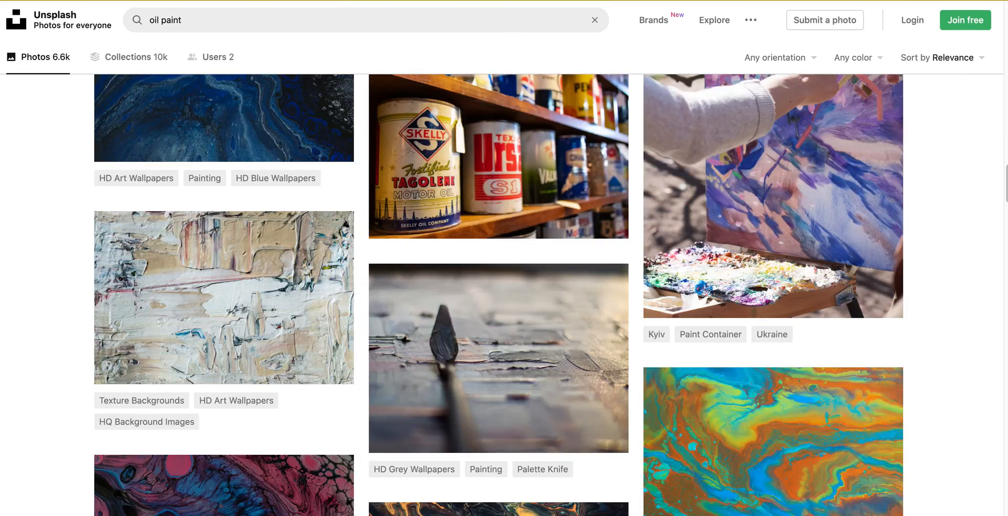
{"action": "key", "text": "ctrl+Tab"}
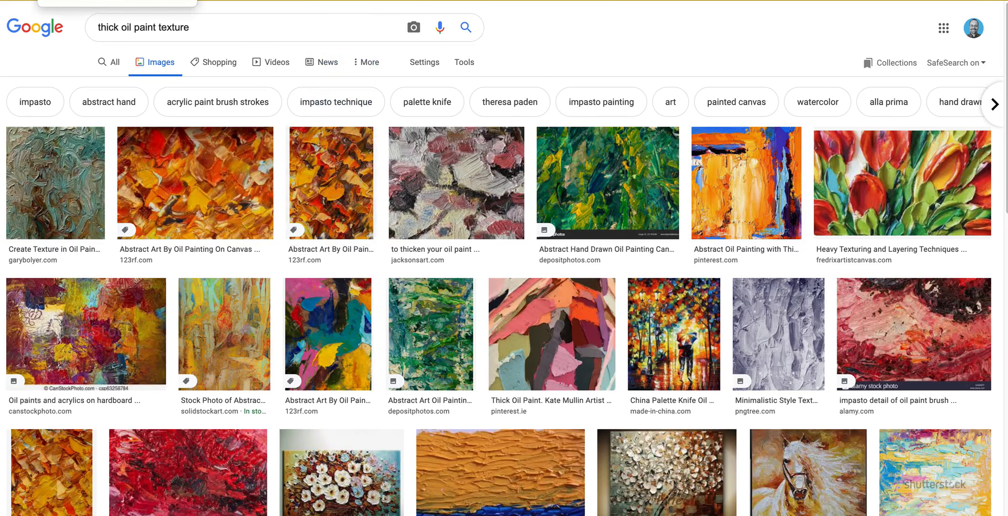
{"action": "left_click", "coordinate": [138, 0]}
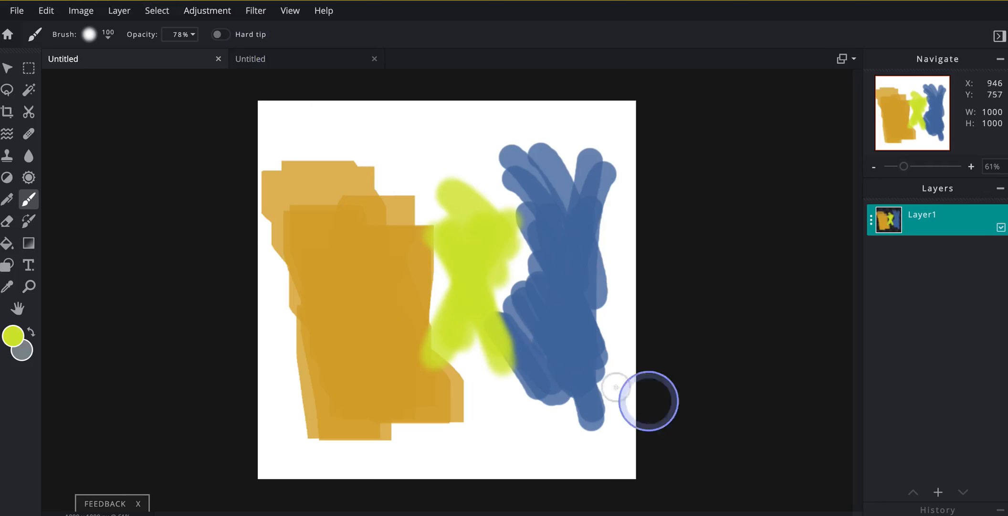
Add the image Oilpaint 1.jpg from the Desktop as a new layer above the painting and dismiss the advertisement.
{"action": "left_click", "coordinate": [938, 492]}
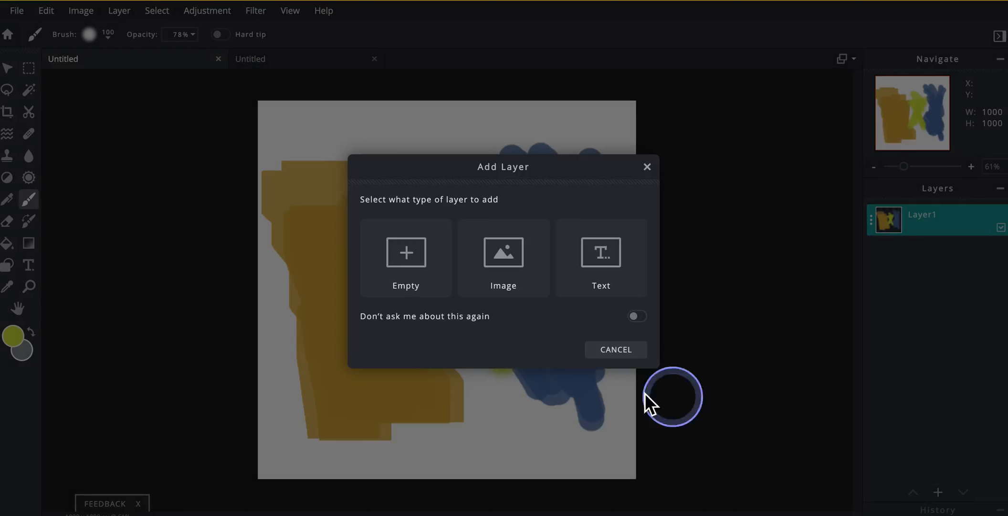
{"action": "left_click", "coordinate": [507, 280]}
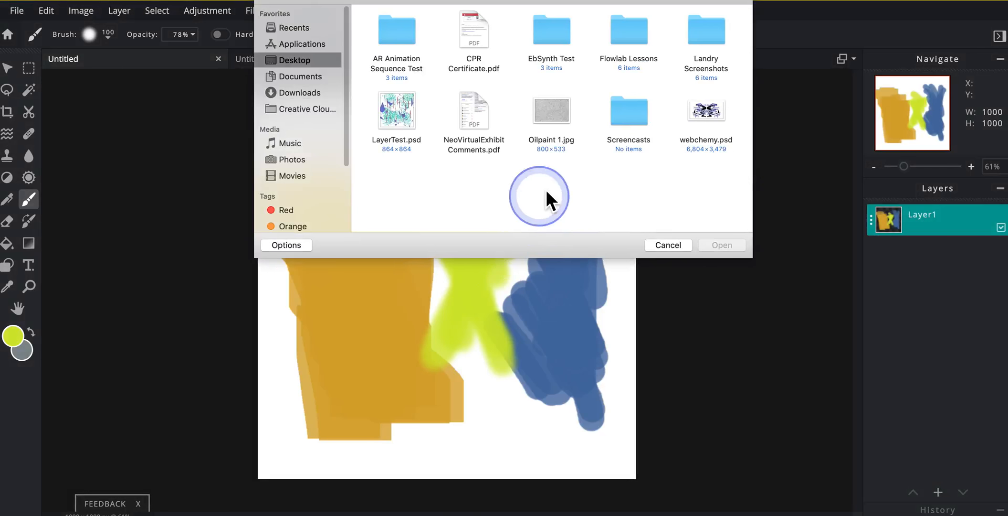
{"action": "left_click", "coordinate": [549, 118]}
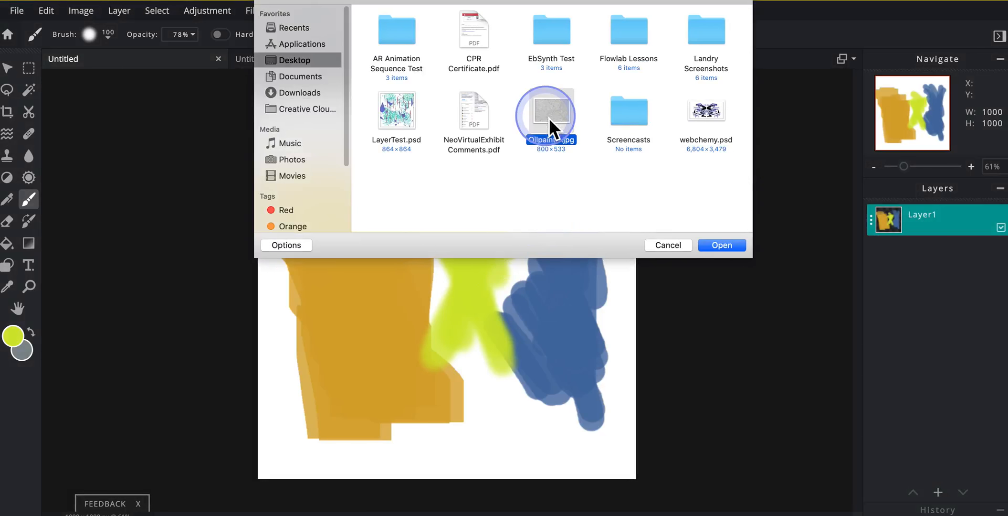
{"action": "left_click", "coordinate": [735, 244]}
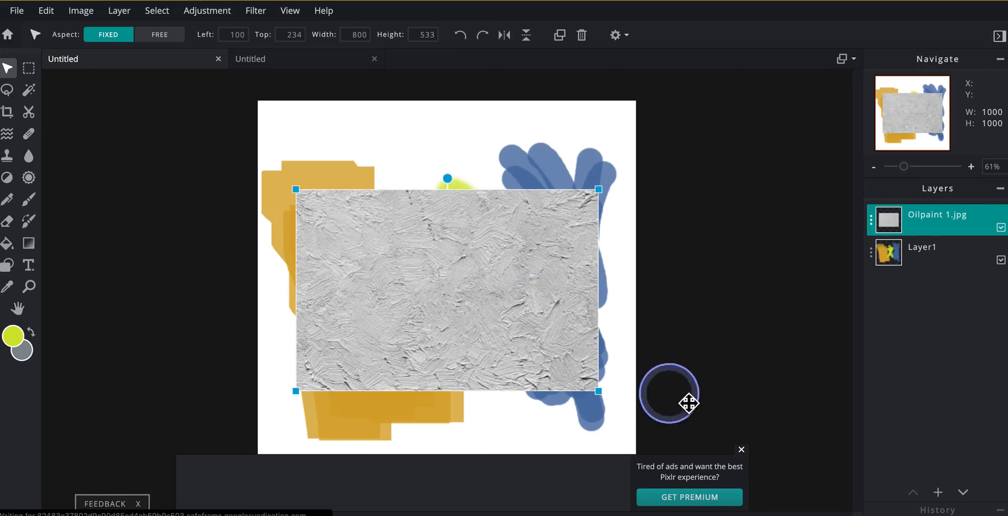
{"action": "left_click", "coordinate": [742, 450]}
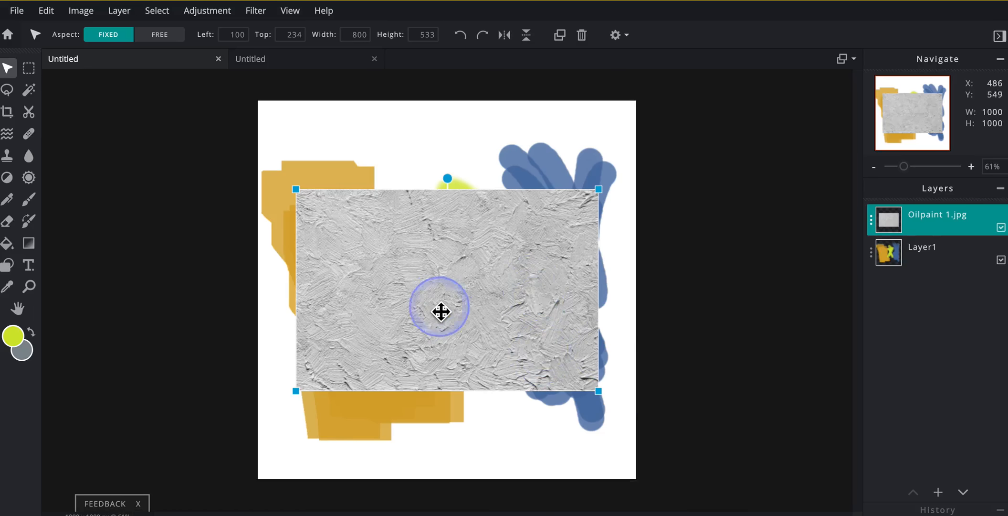
Enlarge the oil paint texture proportionally to about 1550 by 1033 px so it covers the whole canvas.
{"action": "left_click_drag", "start_coordinate": [297, 189], "coordinate": [157, 50]}
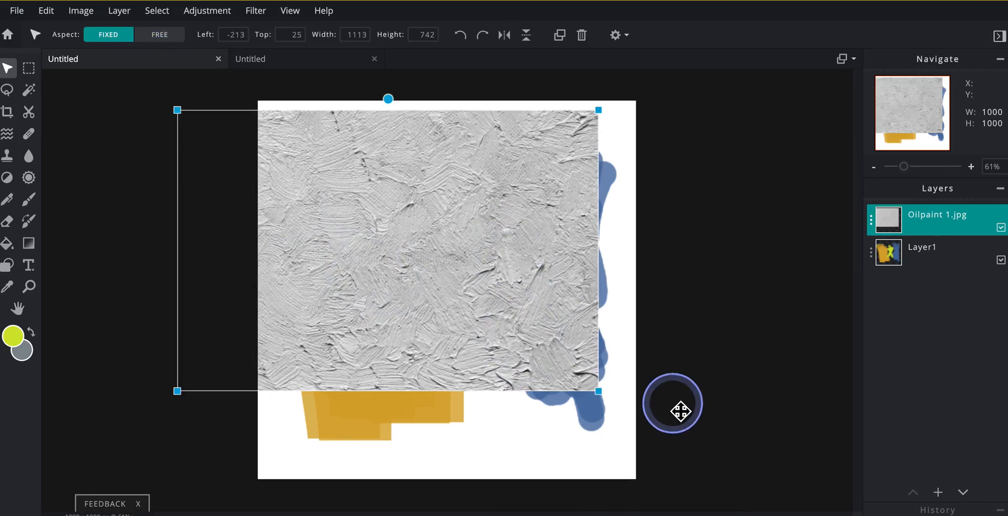
{"action": "scroll", "coordinate": [679, 410], "scroll_direction": "down", "scroll_amount": 2}
{"action": "left_click_drag", "start_coordinate": [578, 378], "coordinate": [664, 463]}
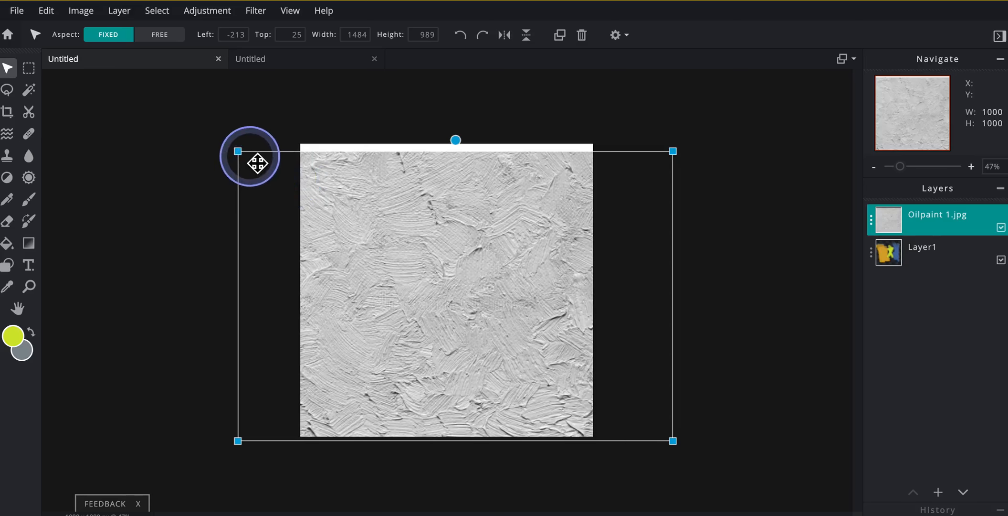
{"action": "left_click_drag", "start_coordinate": [239, 152], "coordinate": [220, 132]}
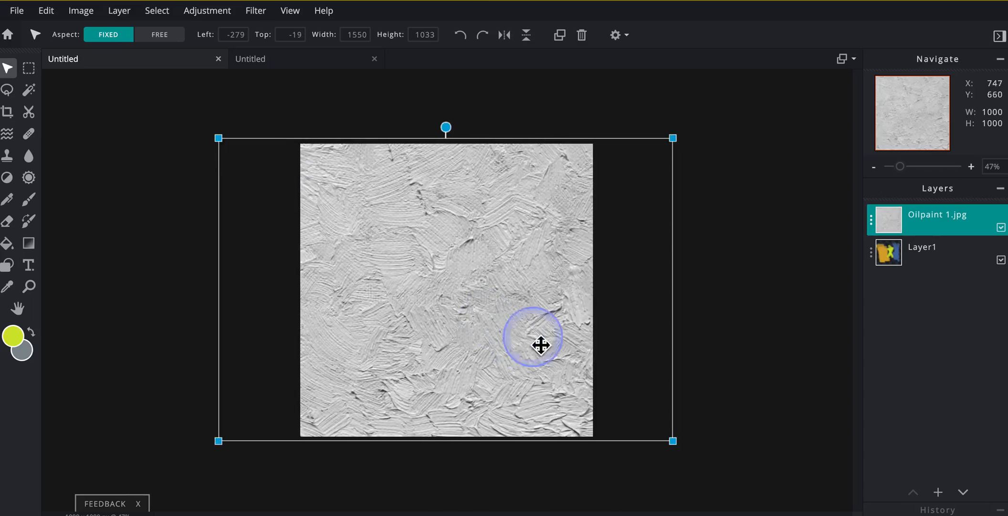
Set the blend mode of the Oilpaint 1.jpg layer to Overlay and close the layer settings.
{"action": "left_click", "coordinate": [872, 219]}
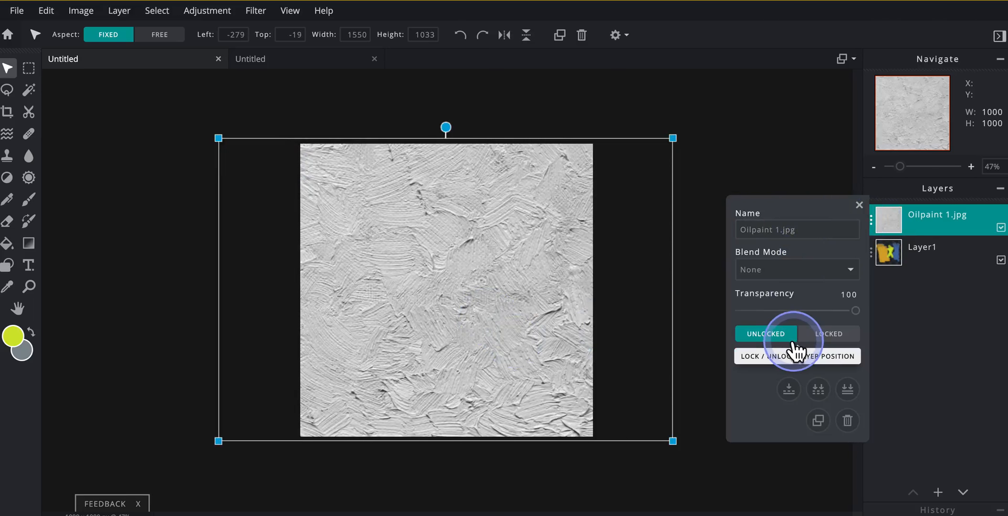
{"action": "left_click", "coordinate": [782, 270]}
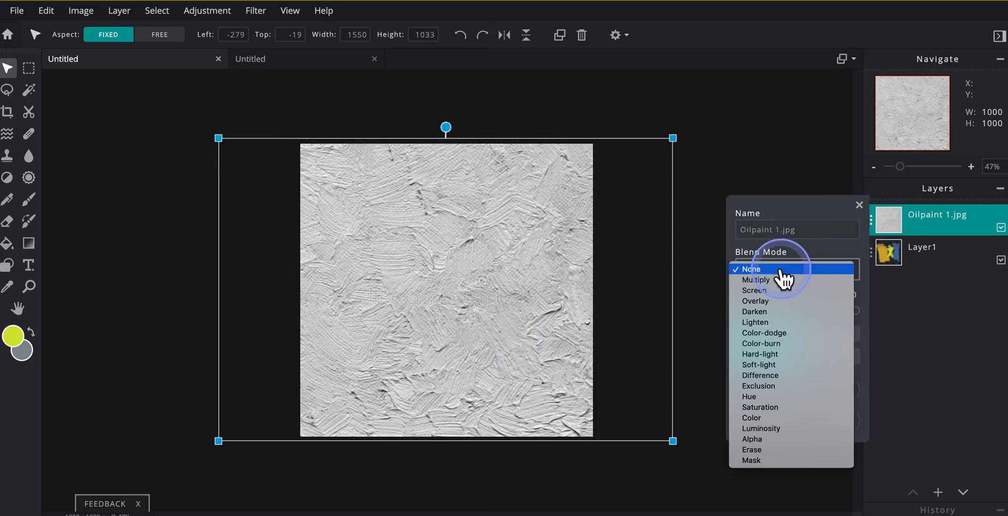
{"action": "left_click", "coordinate": [778, 301]}
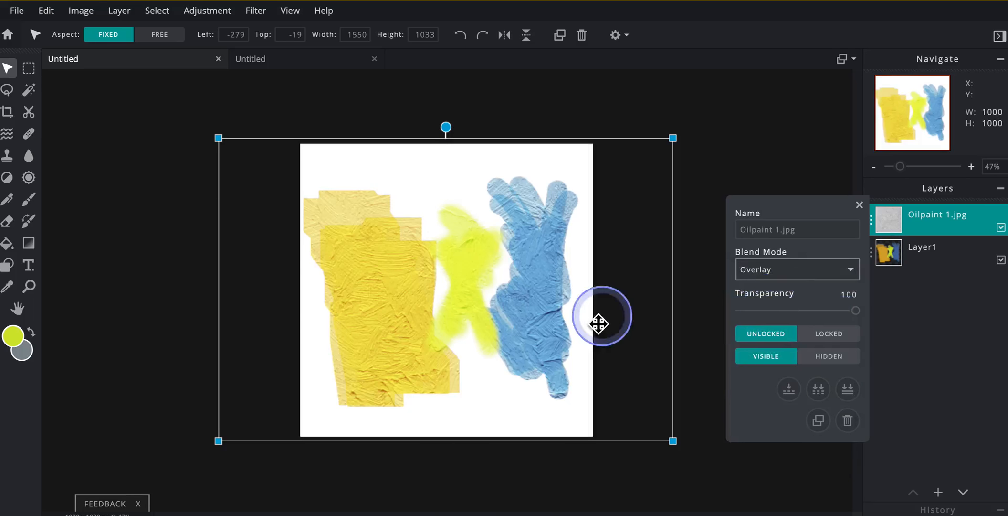
{"action": "scroll", "coordinate": [551, 329], "scroll_direction": "up", "scroll_amount": 3}
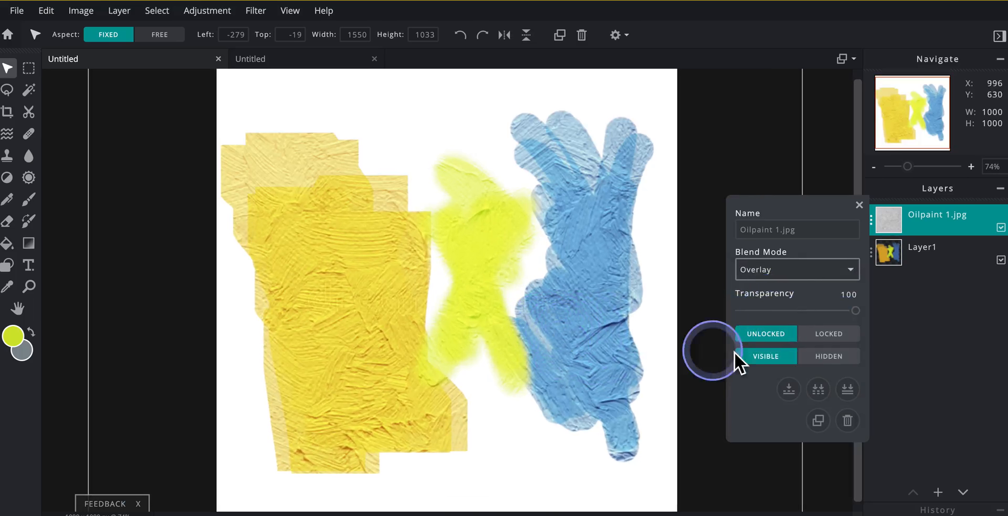
{"action": "left_click", "coordinate": [859, 204]}
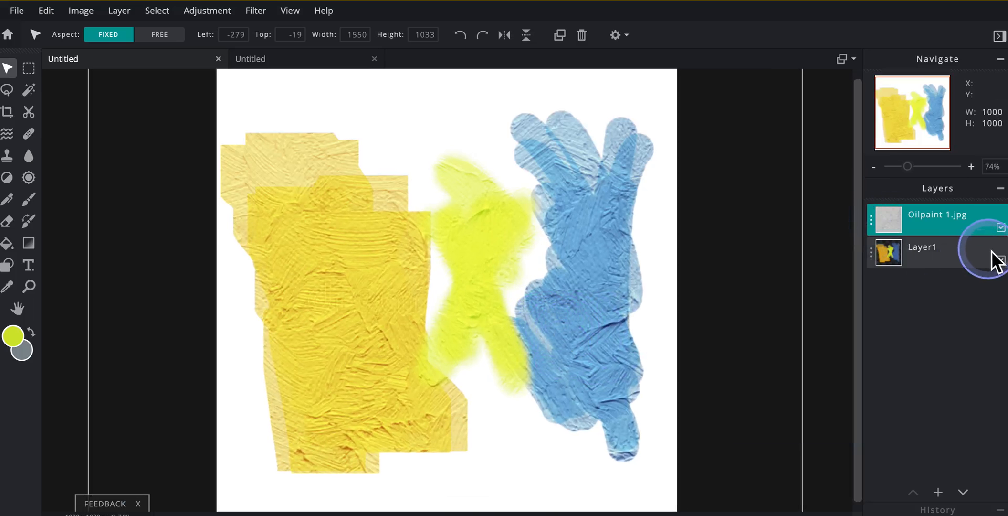
Hide and show the Oilpaint 1.jpg layer twice to compare the painting with and without the texture.
{"action": "left_click", "coordinate": [1001, 226]}
{"action": "left_click", "coordinate": [1001, 227]}
{"action": "left_click", "coordinate": [1001, 226]}
{"action": "left_click", "coordinate": [1001, 227]}
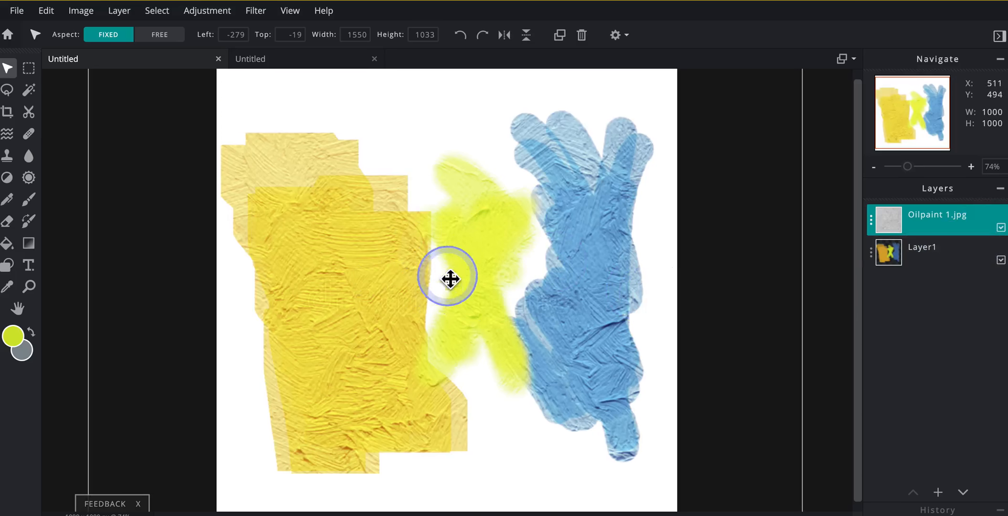
{"action": "left_click", "coordinate": [205, 12]}
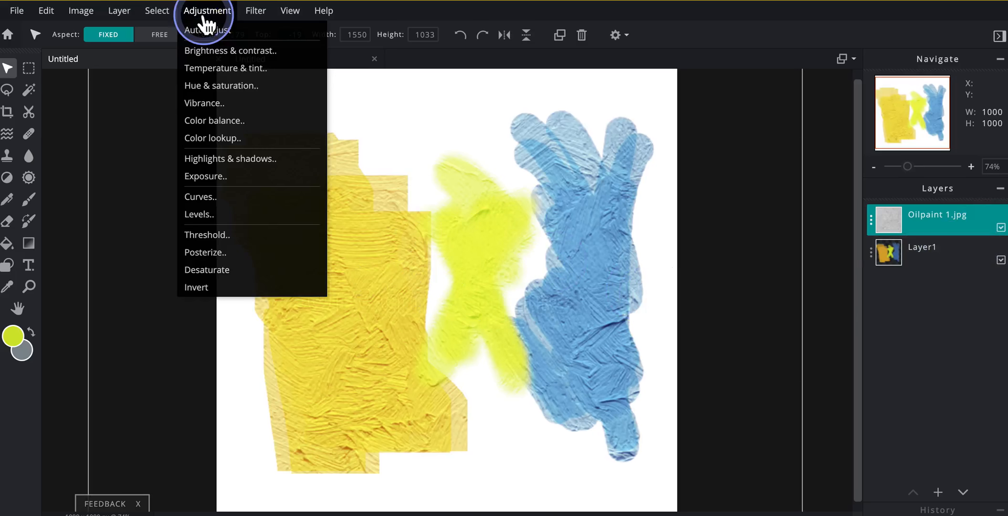
{"action": "left_click", "coordinate": [205, 16]}
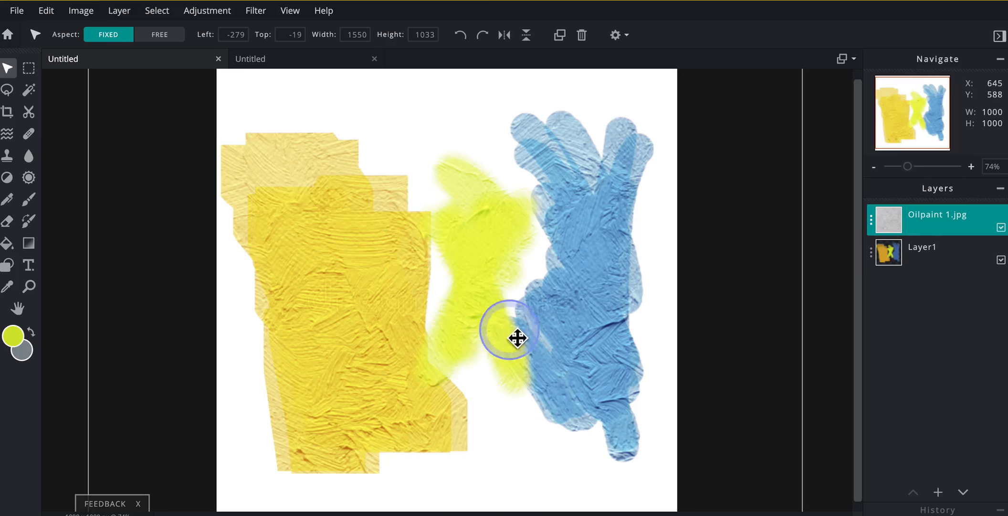
{"action": "key", "text": "ctrl+minus"}
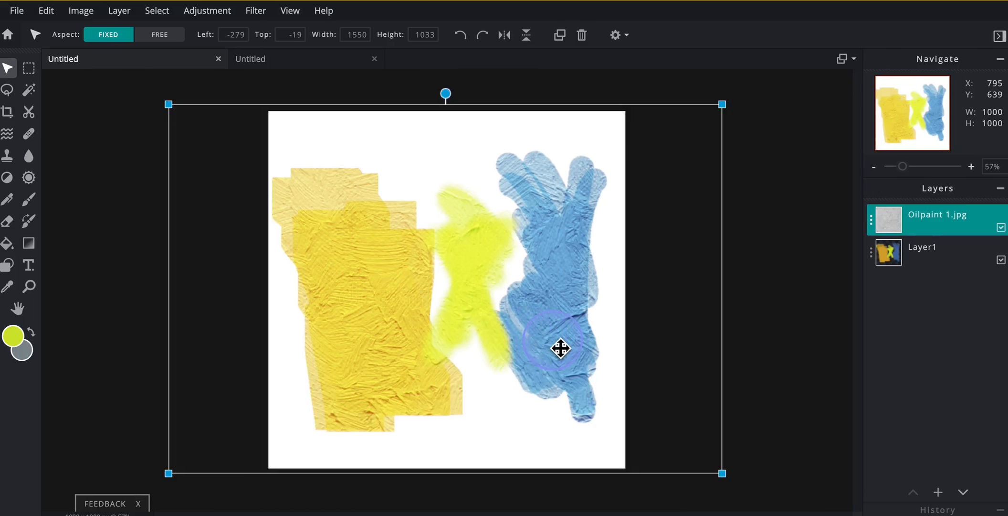
Try reducing the Oilpaint 1.jpg layer's transparency value to about 63, return it to 100 and close the layer settings.
{"action": "key", "text": "ctrl+plus"}
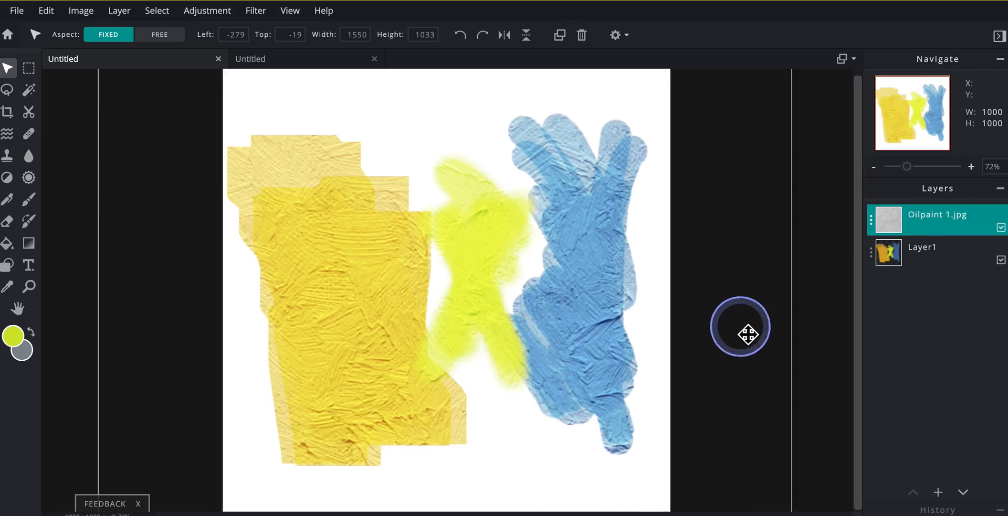
{"action": "left_click", "coordinate": [870, 220]}
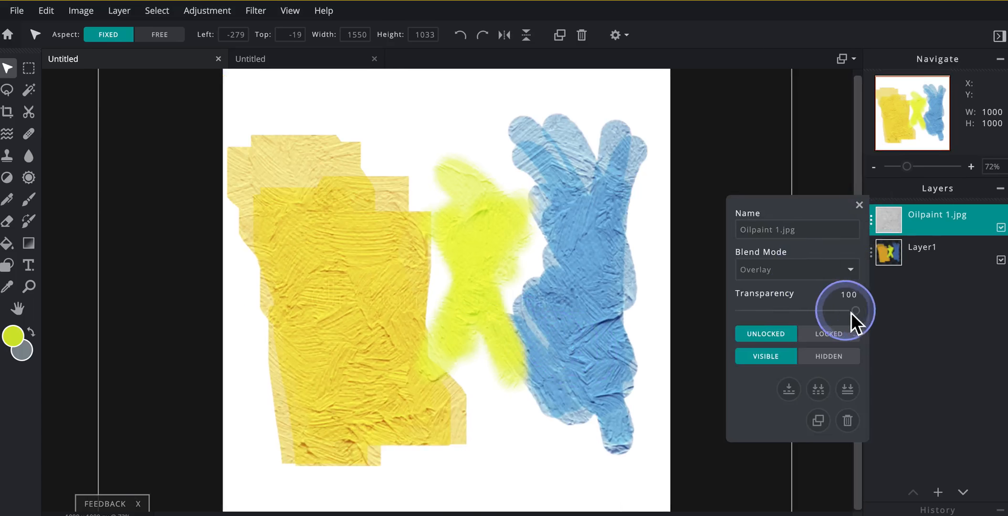
{"action": "mouse_move", "coordinate": [855, 310]}
{"action": "left_mouse_down"}
{"action": "mouse_move", "coordinate": [801, 310]}
{"action": "mouse_move", "coordinate": [821, 310]}
{"action": "left_mouse_up"}
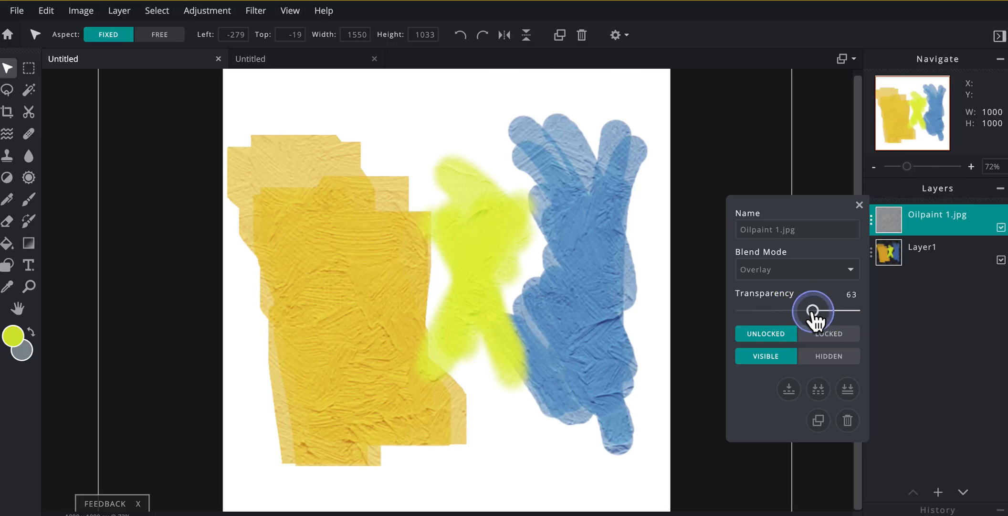
{"action": "left_click_drag", "start_coordinate": [819, 310], "coordinate": [867, 315]}
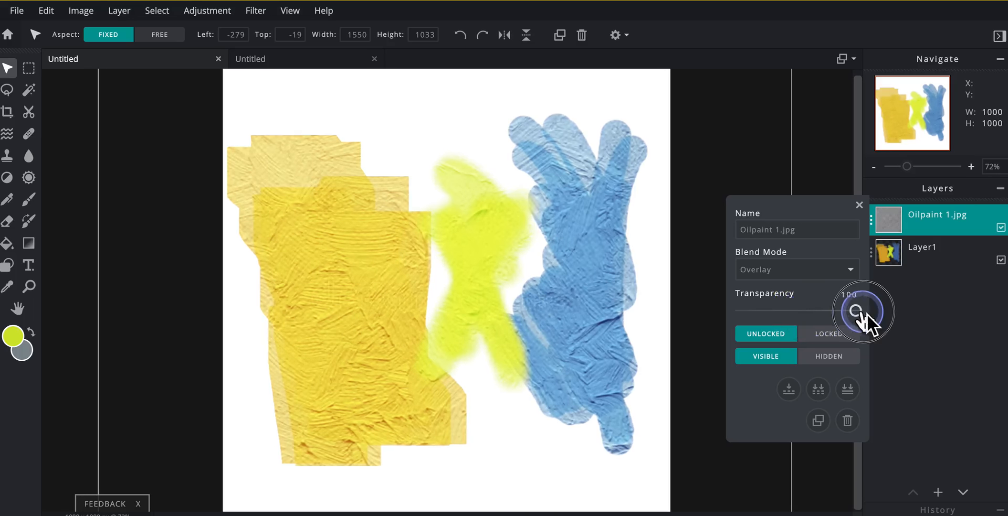
{"action": "left_click", "coordinate": [859, 205]}
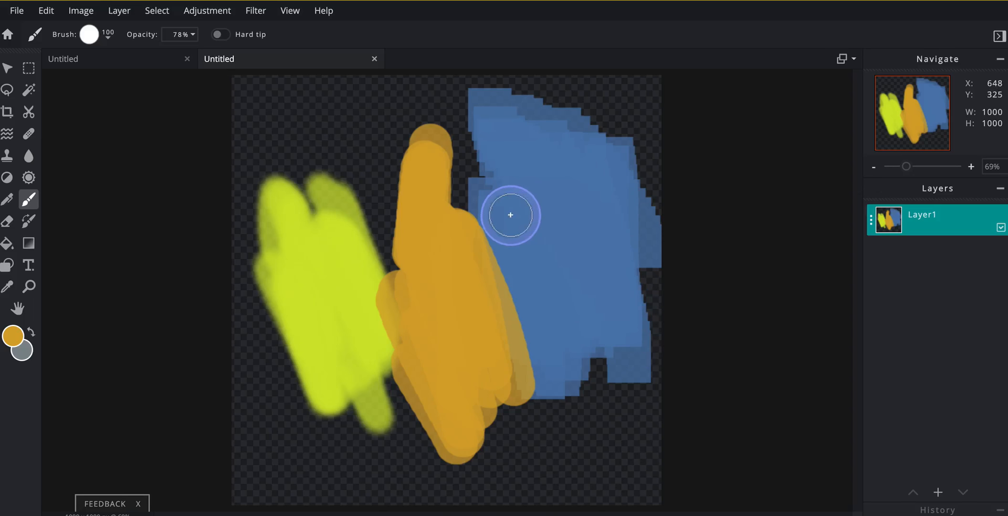
In the second Untitled document with the transparent background, add Oilpaint 1.jpg from the Desktop as a new image layer.
{"action": "scroll", "coordinate": [506, 290], "scroll_direction": "down", "scroll_amount": 1}
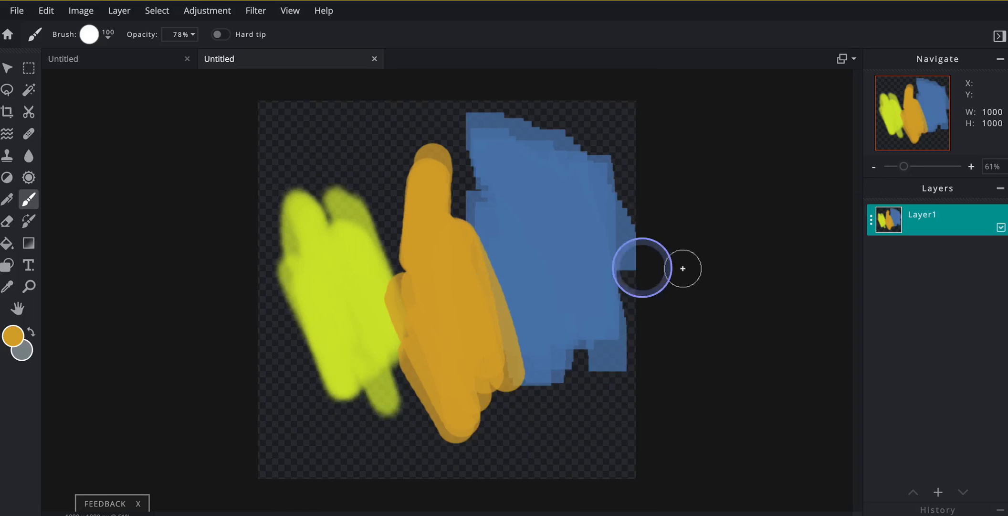
{"action": "left_click", "coordinate": [939, 492]}
{"action": "left_click", "coordinate": [523, 277]}
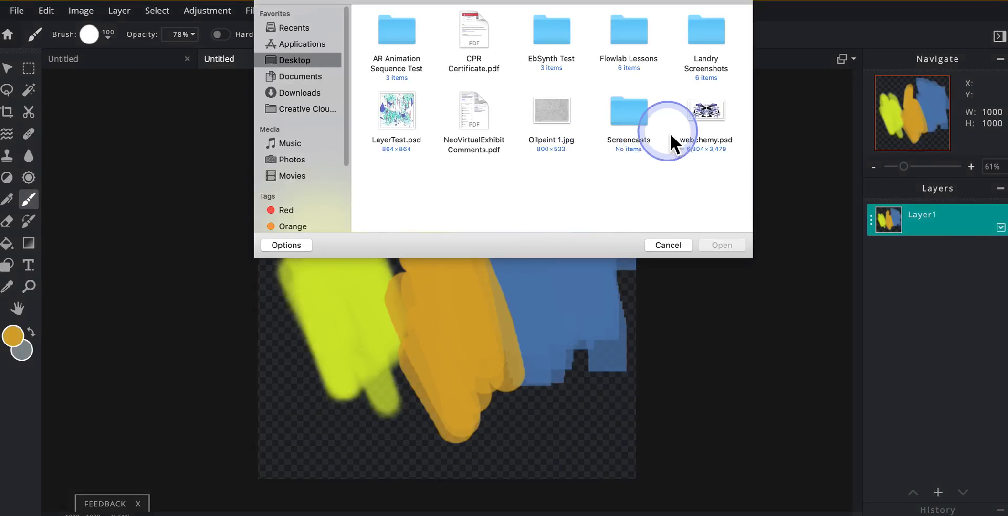
{"action": "double_click", "coordinate": [560, 111]}
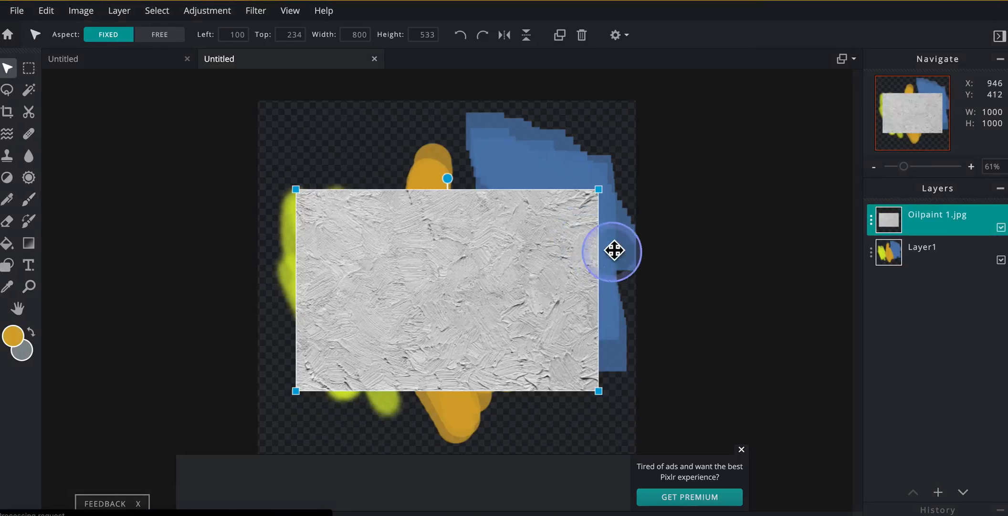
Enlarge the oil paint texture proportionally to about 1573 by 1048 px so it covers the whole canvas.
{"action": "left_click_drag", "start_coordinate": [601, 191], "coordinate": [737, 96]}
{"action": "scroll", "coordinate": [329, 415], "scroll_direction": "down", "scroll_amount": 2}
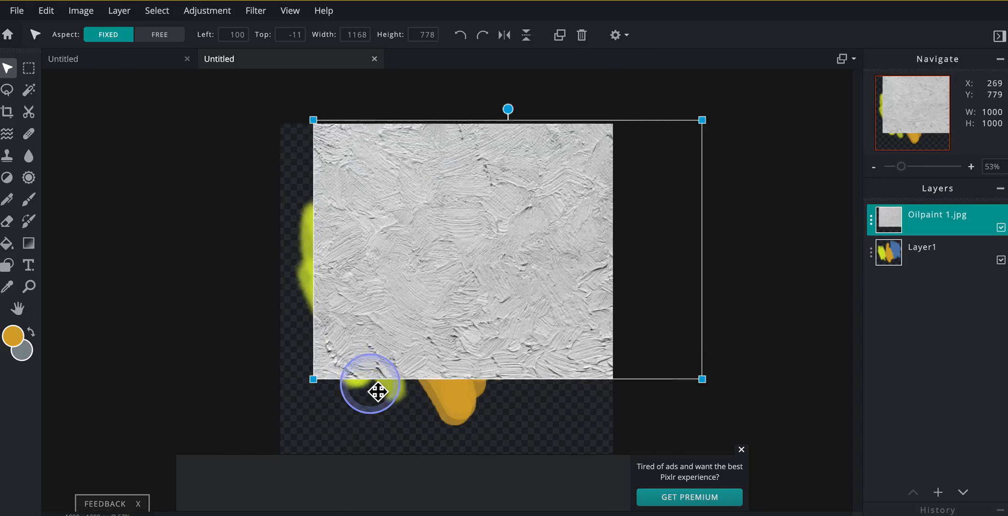
{"action": "left_click_drag", "start_coordinate": [330, 368], "coordinate": [210, 448]}
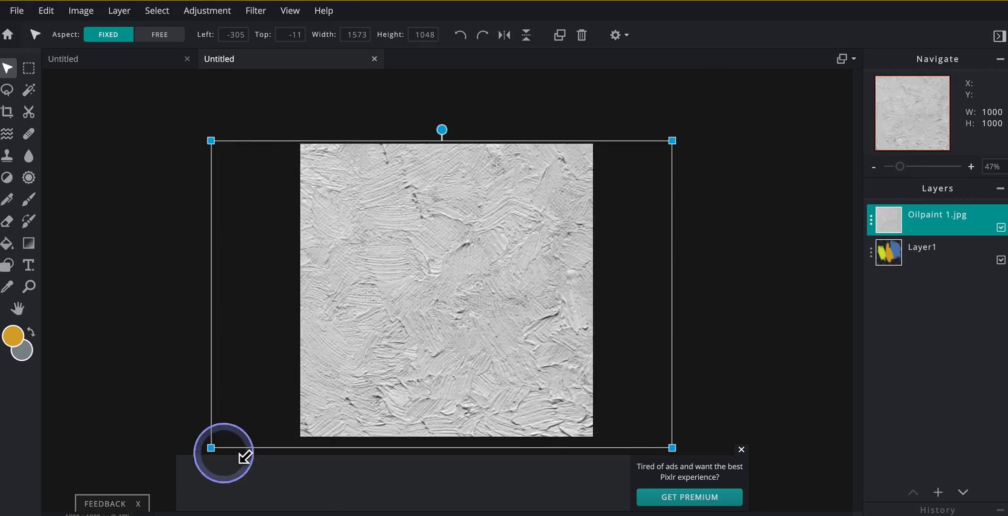
Set the blend mode of this document's Oilpaint 1.jpg layer to Overlay and close the layer settings.
{"action": "left_click", "coordinate": [873, 222]}
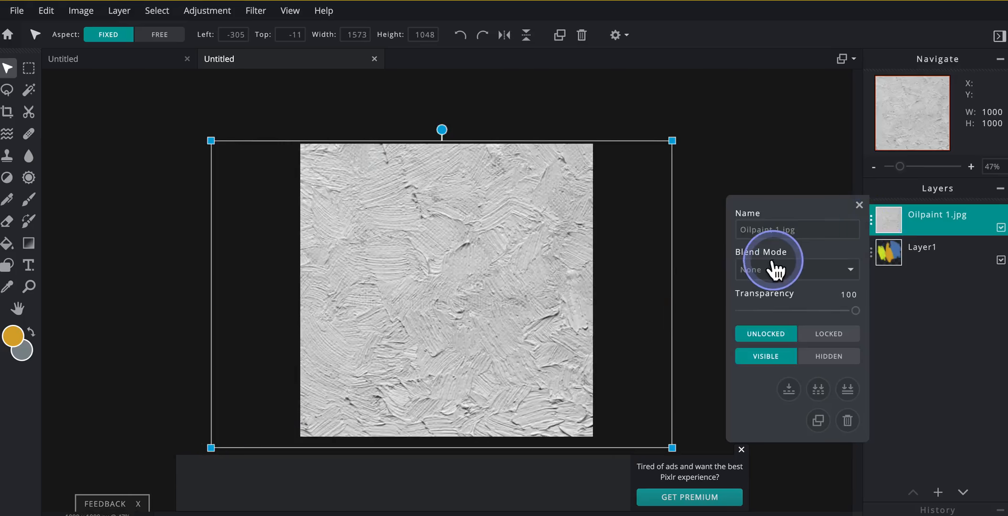
{"action": "left_click", "coordinate": [773, 269]}
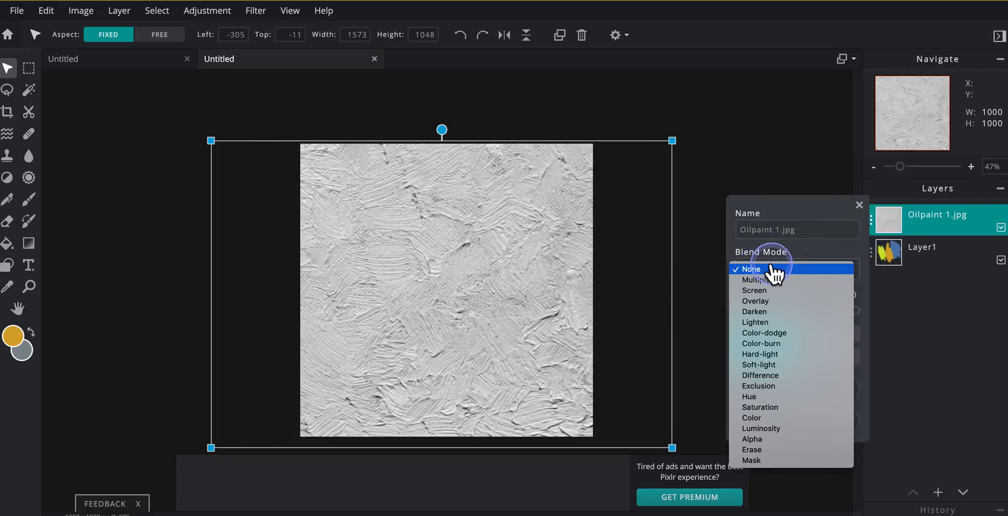
{"action": "left_click", "coordinate": [764, 301]}
{"action": "left_click", "coordinate": [950, 308]}
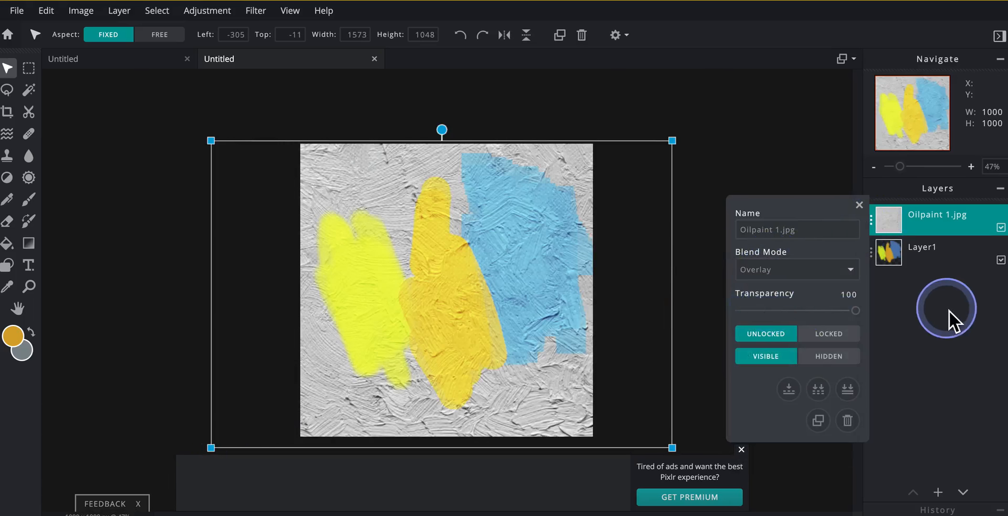
{"action": "left_click", "coordinate": [859, 206]}
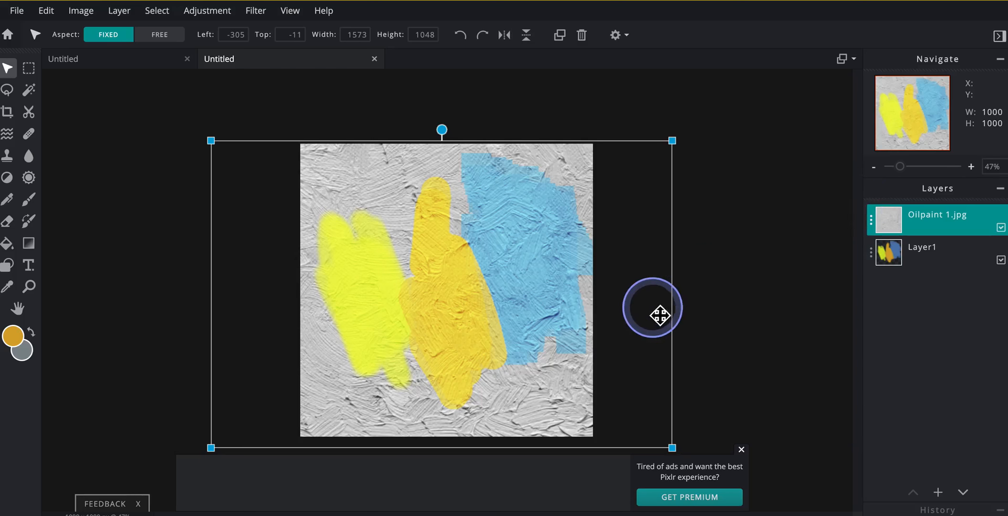
Using the Cutout brush at 100 px in remove mode, mask out the upper-left texture and part of the yellow-green stroke.
{"action": "scroll", "coordinate": [657, 313], "scroll_direction": "up", "scroll_amount": 2}
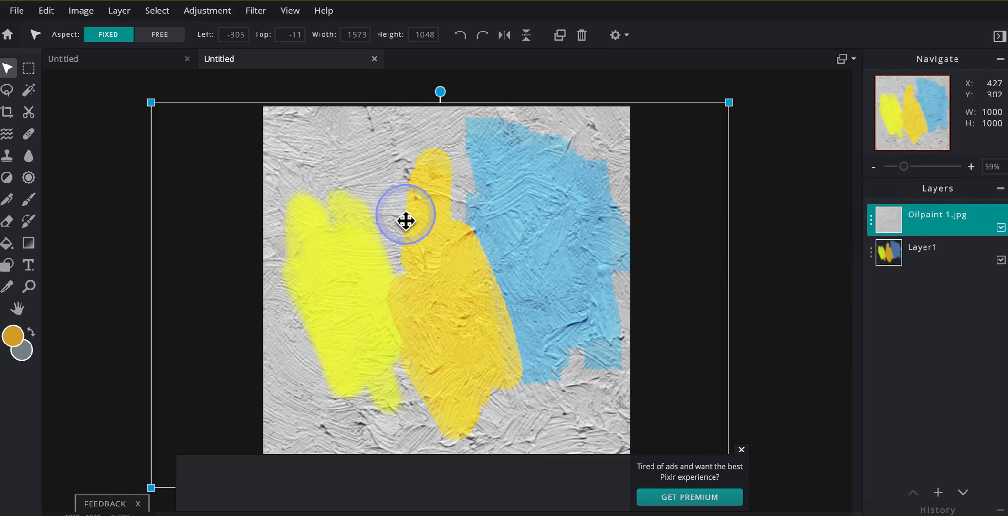
{"action": "left_click", "coordinate": [29, 114]}
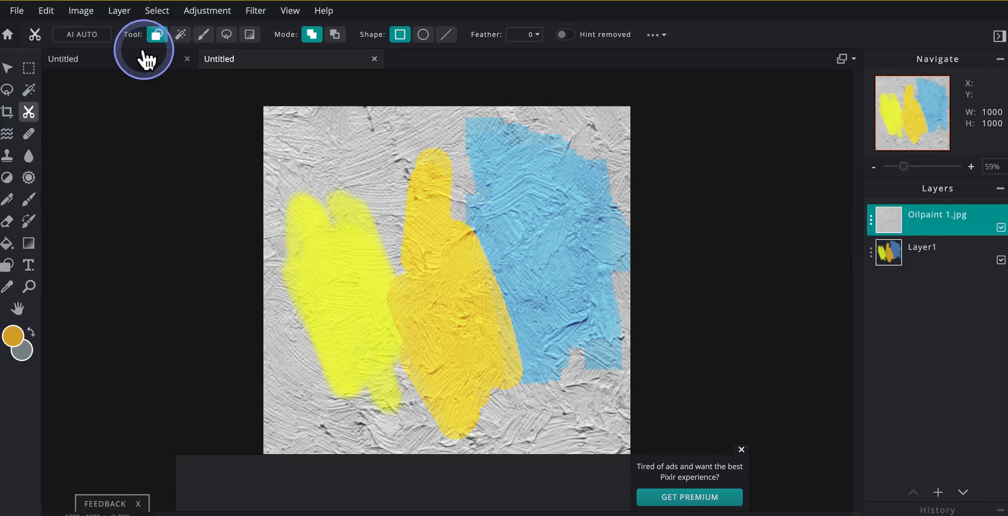
{"action": "left_click", "coordinate": [203, 35]}
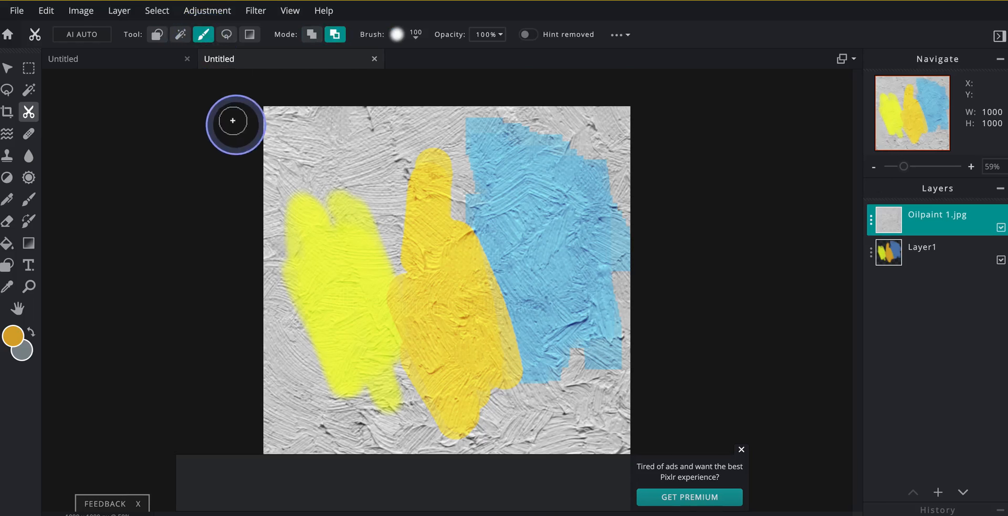
{"action": "scroll", "coordinate": [333, 143], "scroll_direction": "up", "scroll_amount": 1}
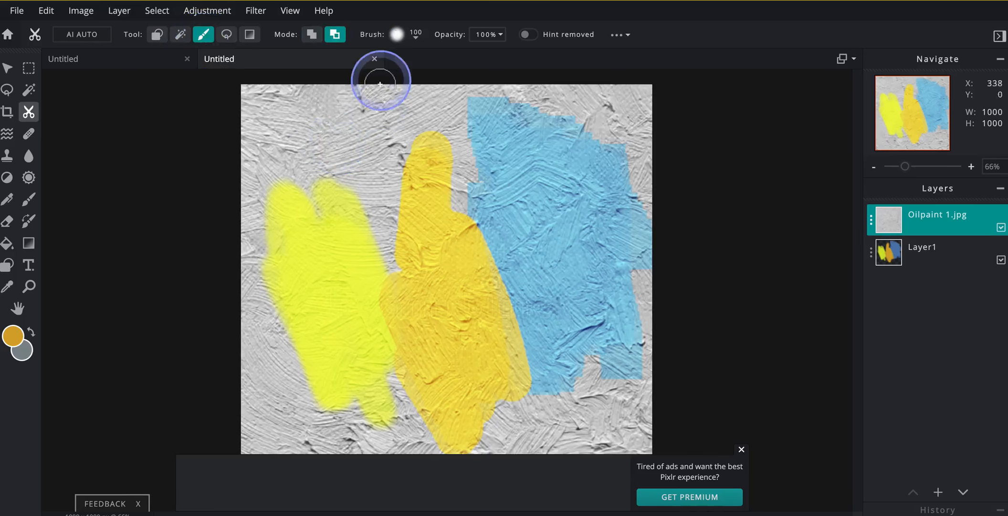
{"action": "left_click", "coordinate": [397, 46]}
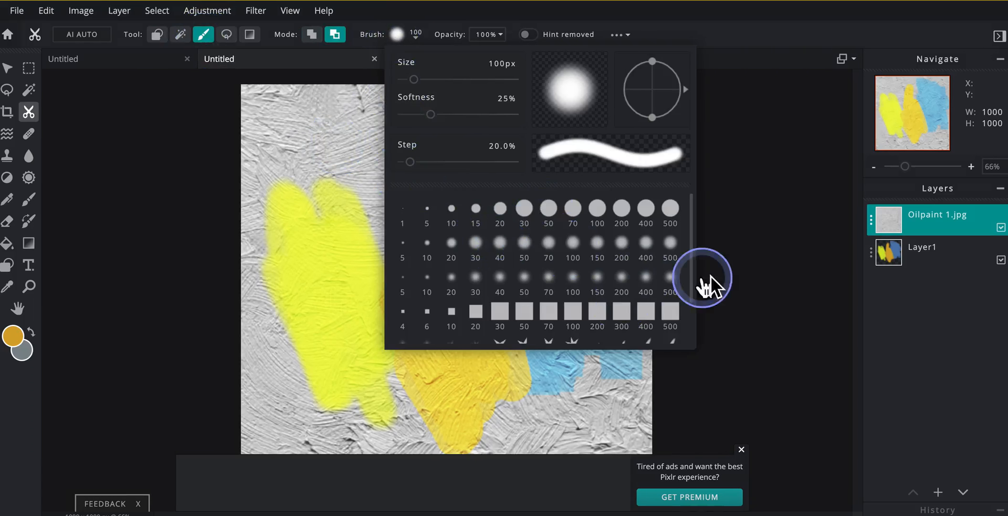
{"action": "left_click", "coordinate": [734, 237]}
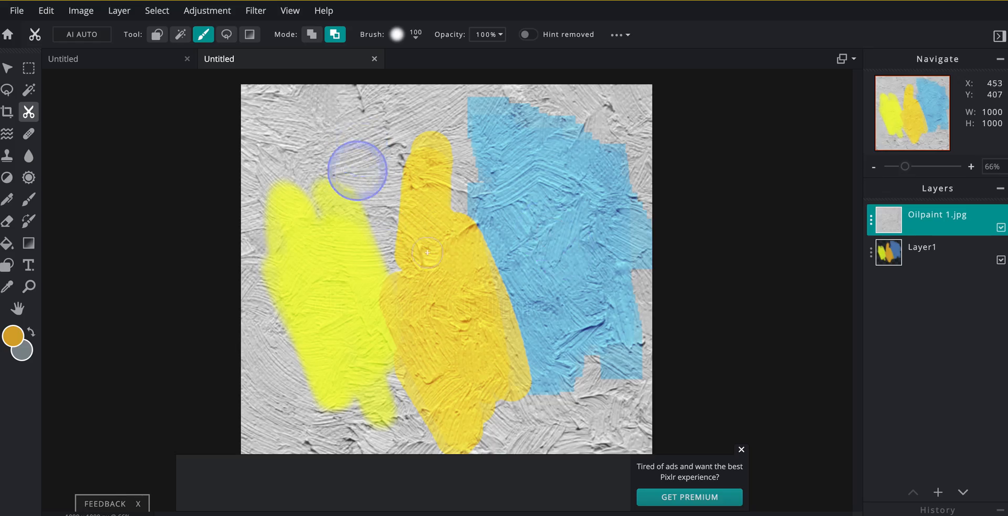
{"action": "mouse_move", "coordinate": [349, 139]}
{"action": "left_mouse_down"}
{"action": "mouse_move", "coordinate": [327, 128]}
{"action": "mouse_move", "coordinate": [322, 135]}
{"action": "mouse_move", "coordinate": [246, 102]}
{"action": "left_mouse_up"}
{"action": "mouse_move", "coordinate": [331, 127]}
{"action": "left_mouse_down"}
{"action": "mouse_move", "coordinate": [343, 84]}
{"action": "mouse_move", "coordinate": [385, 75]}
{"action": "mouse_move", "coordinate": [415, 114]}
{"action": "left_mouse_up"}
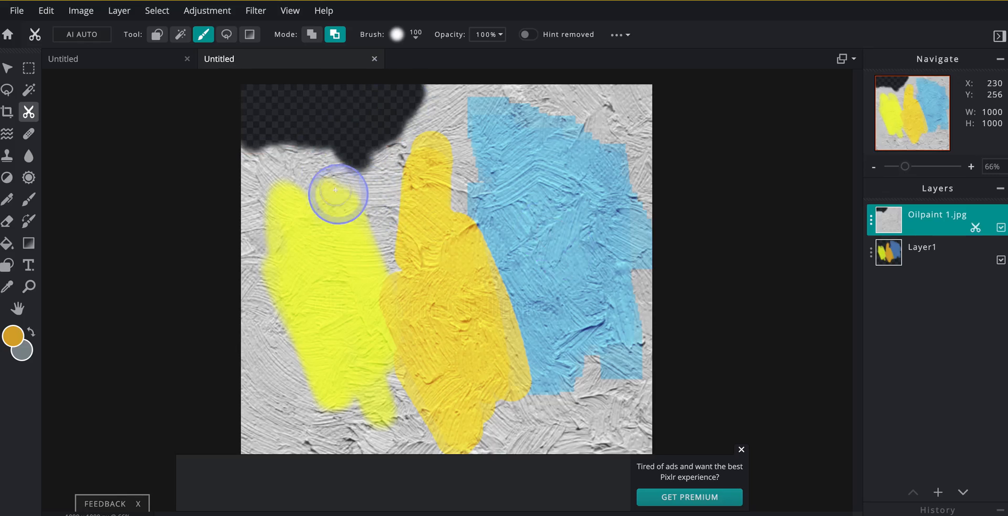
{"action": "left_click_drag", "start_coordinate": [342, 145], "coordinate": [329, 210]}
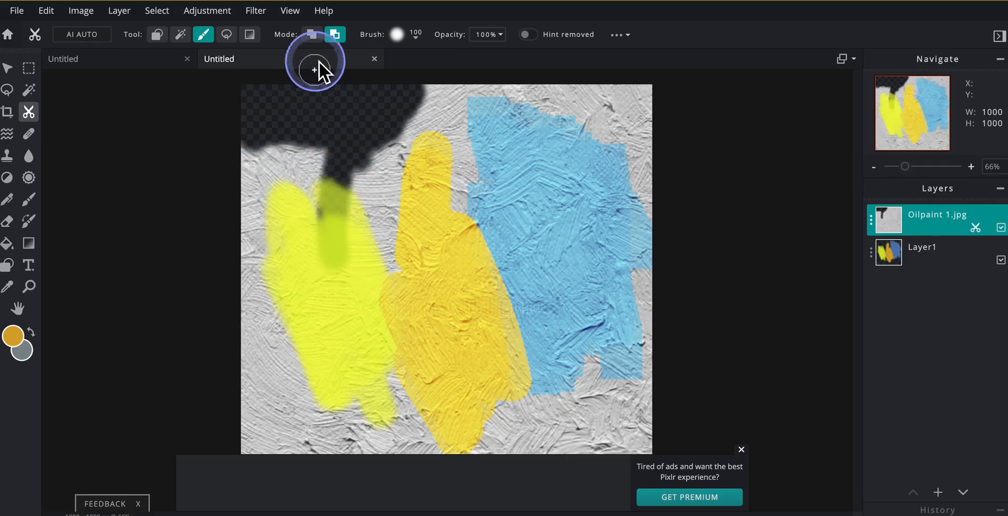
Paint the texture back over the upper part of the yellow-green stroke with the cutout brush in keep mode.
{"action": "left_click", "coordinate": [314, 38]}
{"action": "left_click_drag", "start_coordinate": [323, 249], "coordinate": [332, 260]}
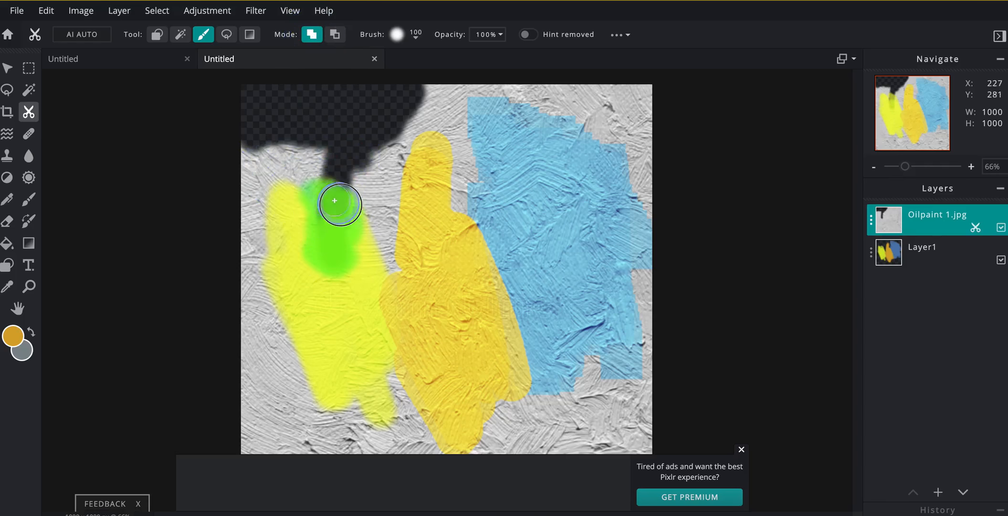
{"action": "left_click_drag", "start_coordinate": [329, 197], "coordinate": [336, 230]}
With a hard round 70 px cutout brush in remove mode, mask out the texture above, left of and below the yellow-green stroke.
{"action": "left_click", "coordinate": [335, 34]}
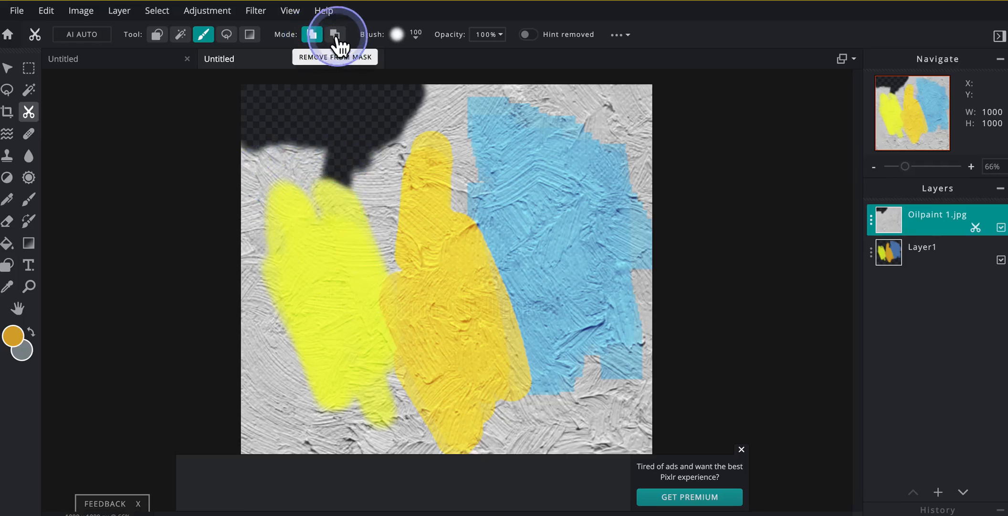
{"action": "left_click", "coordinate": [397, 38]}
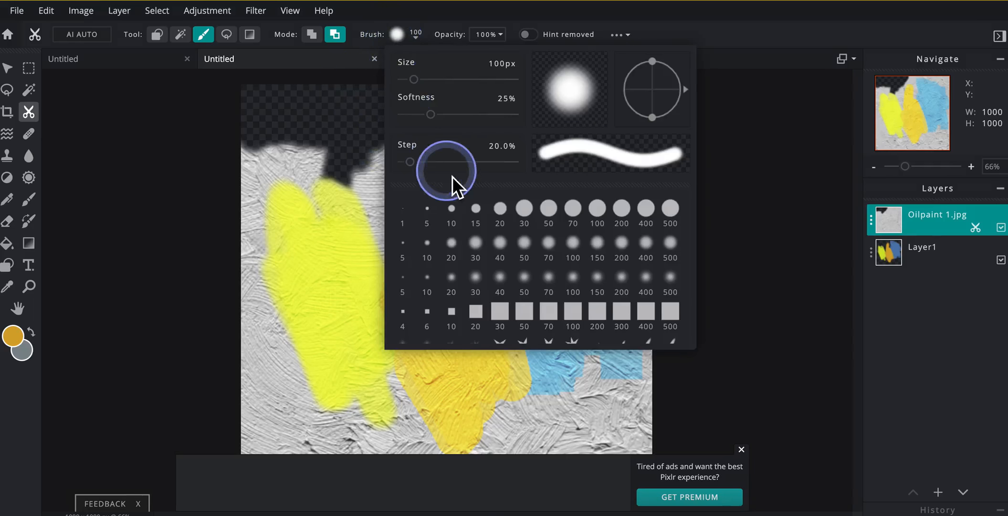
{"action": "left_click", "coordinate": [549, 213]}
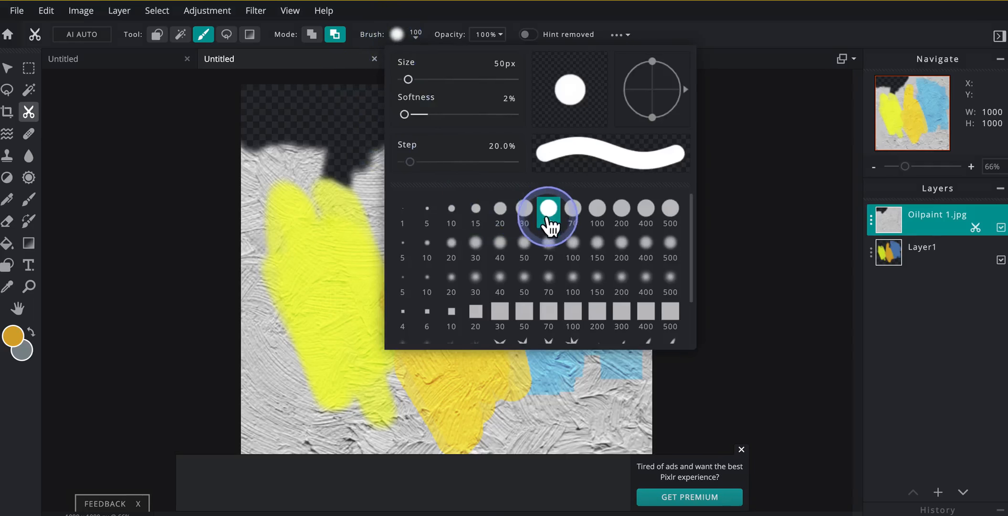
{"action": "left_click", "coordinate": [573, 210]}
{"action": "mouse_move", "coordinate": [254, 151]}
{"action": "left_mouse_down"}
{"action": "mouse_move", "coordinate": [243, 176]}
{"action": "mouse_move", "coordinate": [279, 148]}
{"action": "mouse_move", "coordinate": [308, 160]}
{"action": "left_mouse_up"}
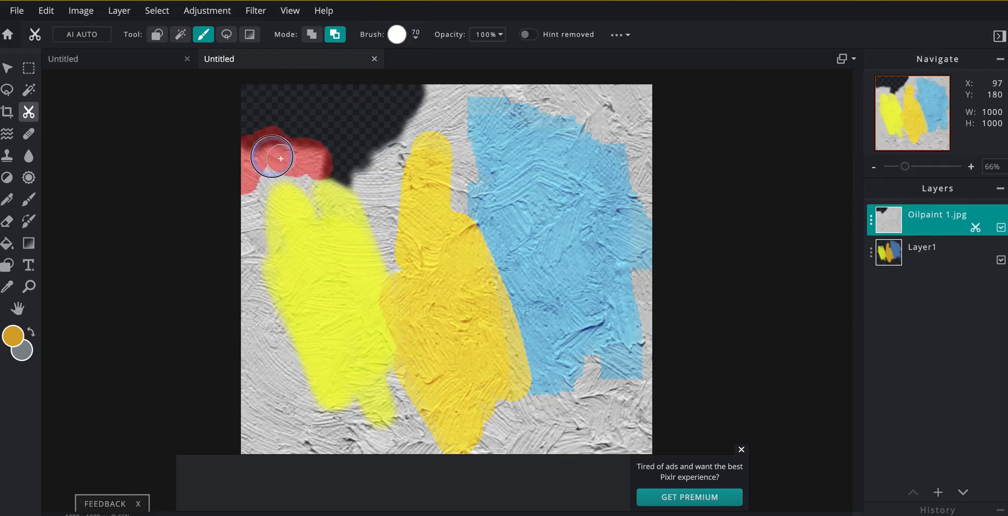
{"action": "mouse_move", "coordinate": [244, 219]}
{"action": "left_mouse_down"}
{"action": "mouse_move", "coordinate": [247, 304]}
{"action": "mouse_move", "coordinate": [299, 425]}
{"action": "mouse_move", "coordinate": [273, 431]}
{"action": "left_mouse_up"}
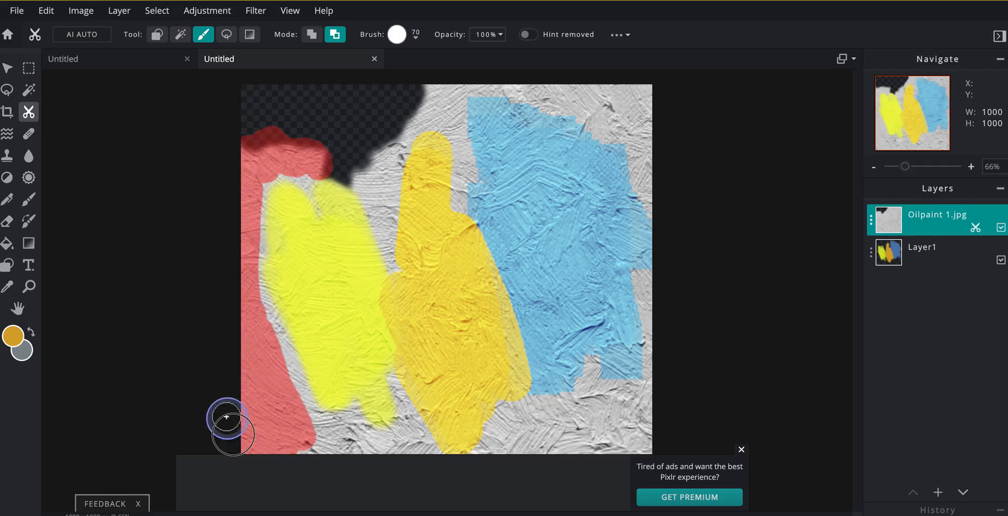
{"action": "left_click_drag", "start_coordinate": [337, 428], "coordinate": [355, 436]}
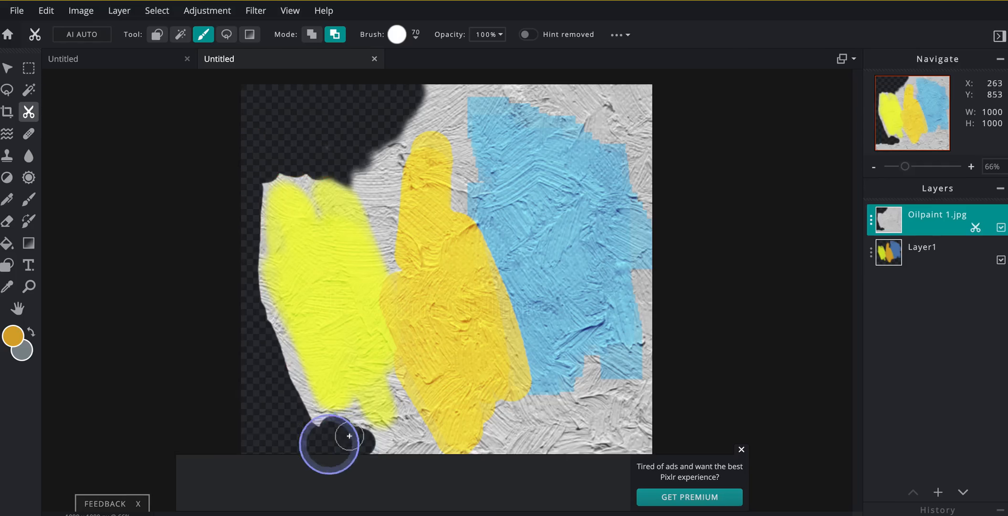
Mask out the background texture along the canvas top, down the right edge and beneath the blue stroke.
{"action": "key", "text": "space"}
{"action": "left_click_drag", "start_coordinate": [414, 319], "coordinate": [377, 209]}
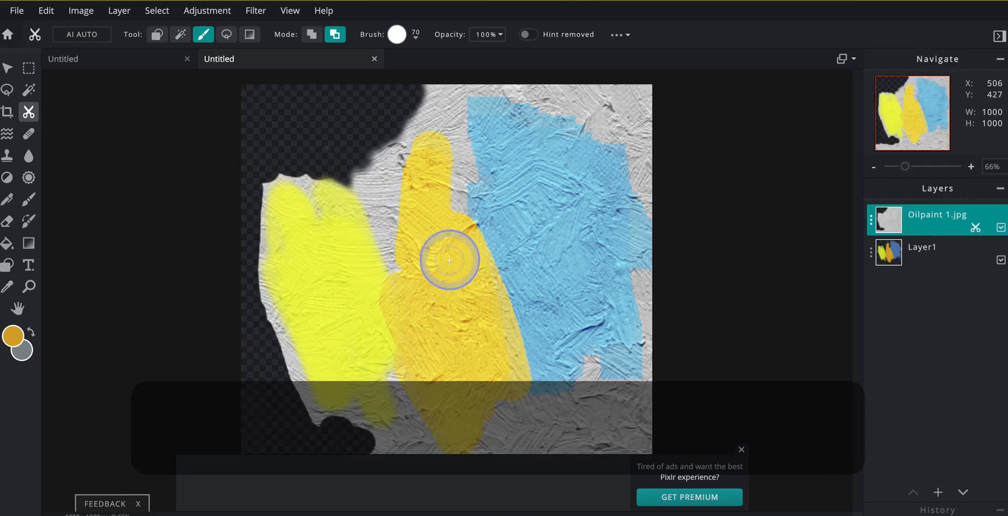
{"action": "left_click", "coordinate": [433, 91]}
{"action": "mouse_move", "coordinate": [479, 80]}
{"action": "left_mouse_down"}
{"action": "mouse_move", "coordinate": [534, 82]}
{"action": "mouse_move", "coordinate": [603, 111]}
{"action": "mouse_move", "coordinate": [613, 108]}
{"action": "mouse_move", "coordinate": [608, 93]}
{"action": "mouse_move", "coordinate": [641, 83]}
{"action": "mouse_move", "coordinate": [666, 177]}
{"action": "mouse_move", "coordinate": [656, 179]}
{"action": "mouse_move", "coordinate": [641, 146]}
{"action": "left_mouse_up"}
{"action": "left_click_drag", "start_coordinate": [650, 289], "coordinate": [658, 372]}
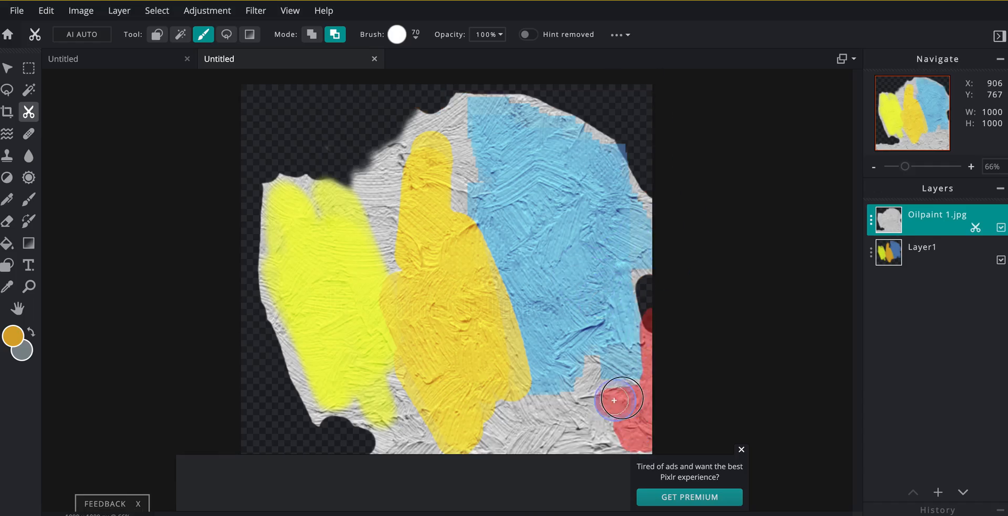
{"action": "mouse_move", "coordinate": [593, 396]}
{"action": "left_mouse_down"}
{"action": "mouse_move", "coordinate": [547, 407]}
{"action": "mouse_move", "coordinate": [507, 428]}
{"action": "mouse_move", "coordinate": [593, 439]}
{"action": "left_mouse_up"}
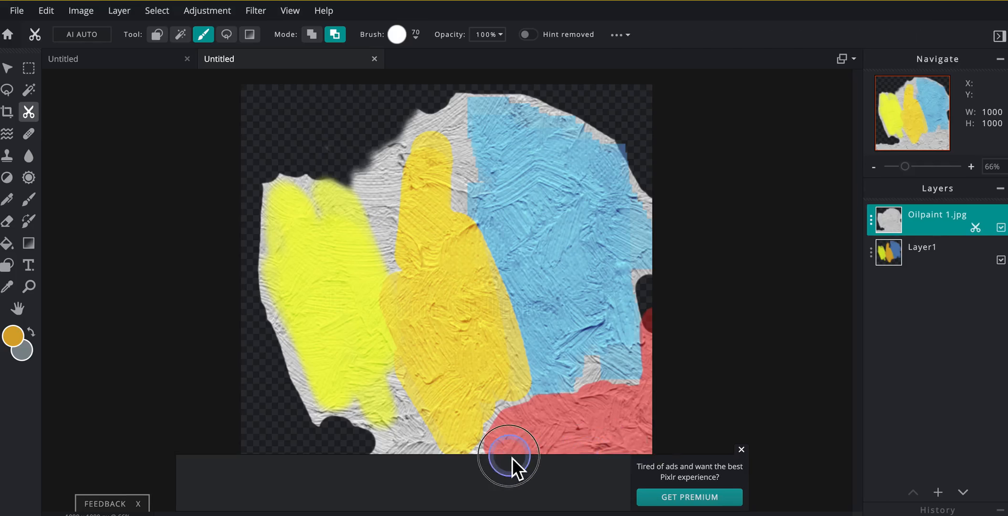
{"action": "left_click_drag", "start_coordinate": [490, 454], "coordinate": [490, 453]}
Dismiss the advertisement and mask out the remaining strip of texture along the bottom of the canvas.
{"action": "left_click", "coordinate": [742, 449]}
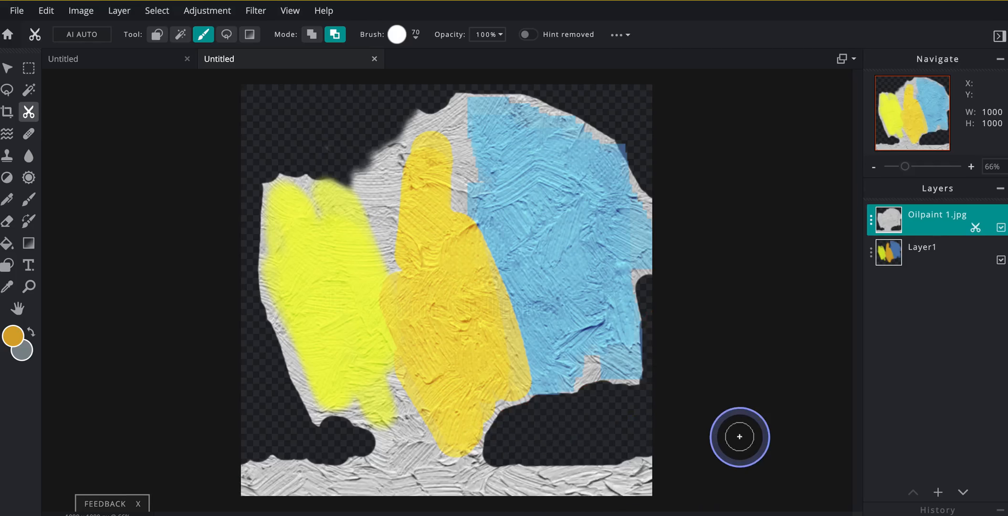
{"action": "mouse_move", "coordinate": [586, 461]}
{"action": "left_mouse_down"}
{"action": "mouse_move", "coordinate": [641, 469]}
{"action": "mouse_move", "coordinate": [611, 450]}
{"action": "mouse_move", "coordinate": [598, 476]}
{"action": "mouse_move", "coordinate": [521, 482]}
{"action": "mouse_move", "coordinate": [328, 459]}
{"action": "mouse_move", "coordinate": [264, 465]}
{"action": "mouse_move", "coordinate": [324, 479]}
{"action": "mouse_move", "coordinate": [290, 493]}
{"action": "mouse_move", "coordinate": [417, 489]}
{"action": "mouse_move", "coordinate": [360, 491]}
{"action": "left_mouse_up"}
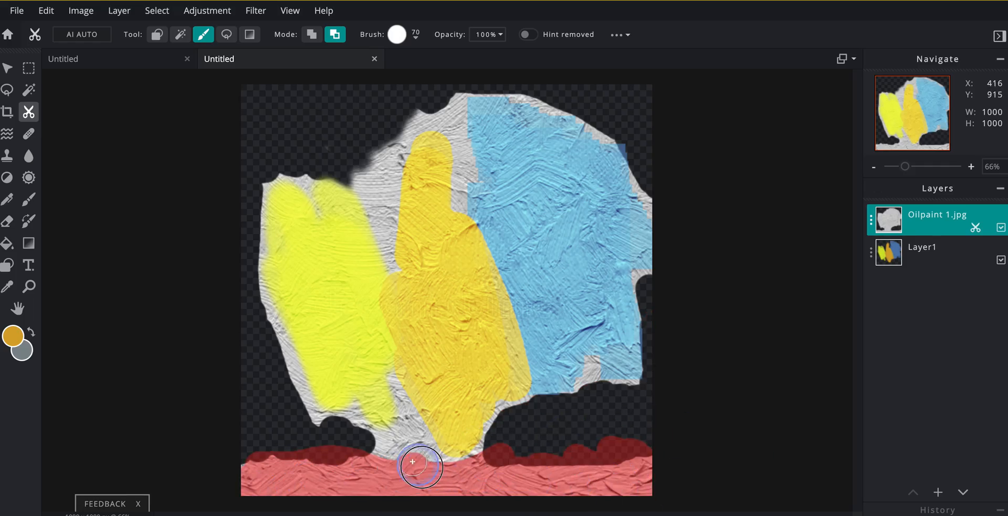
{"action": "left_click_drag", "start_coordinate": [364, 462], "coordinate": [355, 470]}
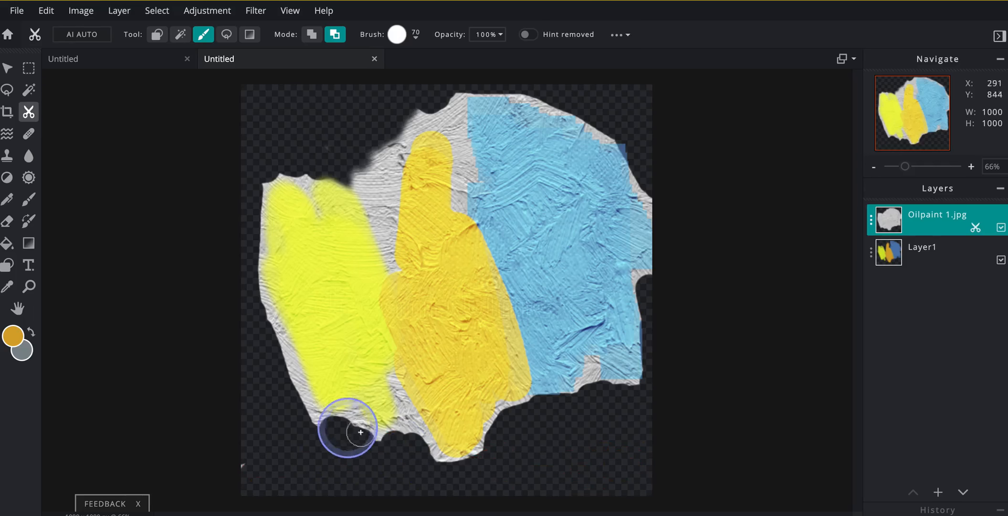
Mask out the excess Oilpaint 1.jpg texture around the outer edges of the yellow-green, orange and blue strokes.
{"action": "mouse_move", "coordinate": [258, 193]}
{"action": "left_mouse_down"}
{"action": "mouse_move", "coordinate": [258, 294]}
{"action": "mouse_move", "coordinate": [315, 421]}
{"action": "mouse_move", "coordinate": [356, 417]}
{"action": "mouse_move", "coordinate": [362, 440]}
{"action": "mouse_move", "coordinate": [349, 412]}
{"action": "mouse_move", "coordinate": [366, 445]}
{"action": "mouse_move", "coordinate": [388, 441]}
{"action": "mouse_move", "coordinate": [411, 414]}
{"action": "mouse_move", "coordinate": [395, 388]}
{"action": "mouse_move", "coordinate": [429, 453]}
{"action": "mouse_move", "coordinate": [419, 434]}
{"action": "mouse_move", "coordinate": [461, 471]}
{"action": "mouse_move", "coordinate": [504, 413]}
{"action": "mouse_move", "coordinate": [570, 409]}
{"action": "mouse_move", "coordinate": [589, 367]}
{"action": "left_mouse_up"}
{"action": "mouse_move", "coordinate": [450, 94]}
{"action": "left_mouse_down"}
{"action": "mouse_move", "coordinate": [460, 193]}
{"action": "mouse_move", "coordinate": [458, 159]}
{"action": "mouse_move", "coordinate": [434, 117]}
{"action": "mouse_move", "coordinate": [410, 132]}
{"action": "mouse_move", "coordinate": [391, 256]}
{"action": "mouse_move", "coordinate": [352, 162]}
{"action": "mouse_move", "coordinate": [388, 158]}
{"action": "left_mouse_up"}
{"action": "mouse_move", "coordinate": [299, 162]}
{"action": "left_mouse_down"}
{"action": "mouse_move", "coordinate": [294, 175]}
{"action": "mouse_move", "coordinate": [274, 176]}
{"action": "left_mouse_up"}
{"action": "mouse_move", "coordinate": [459, 96]}
{"action": "left_mouse_down"}
{"action": "mouse_move", "coordinate": [499, 93]}
{"action": "mouse_move", "coordinate": [576, 112]}
{"action": "mouse_move", "coordinate": [636, 156]}
{"action": "mouse_move", "coordinate": [653, 215]}
{"action": "left_mouse_up"}
{"action": "left_click_drag", "start_coordinate": [652, 282], "coordinate": [645, 280]}
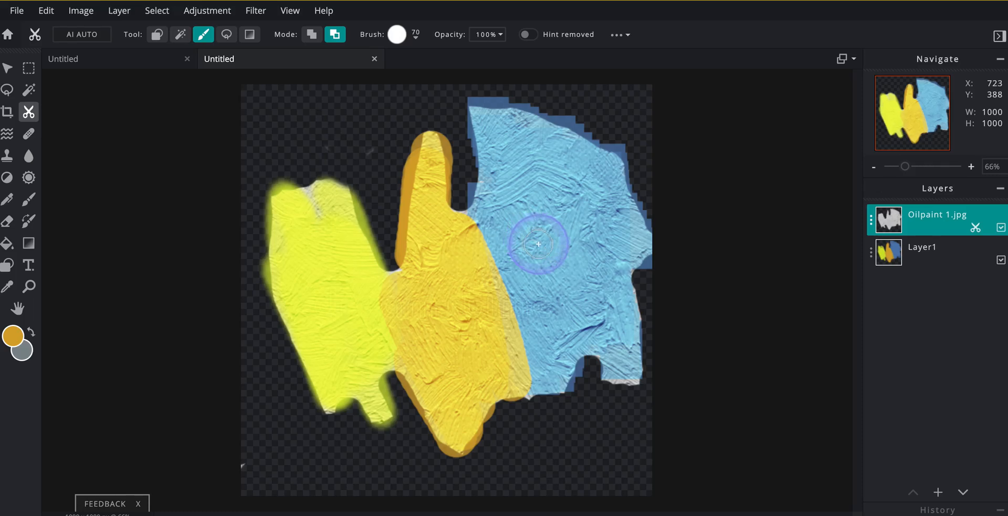
Add the colourful oil painting JPG from Downloads as a new image layer and position it at Left -560, Top -908.
{"action": "left_click", "coordinate": [938, 492]}
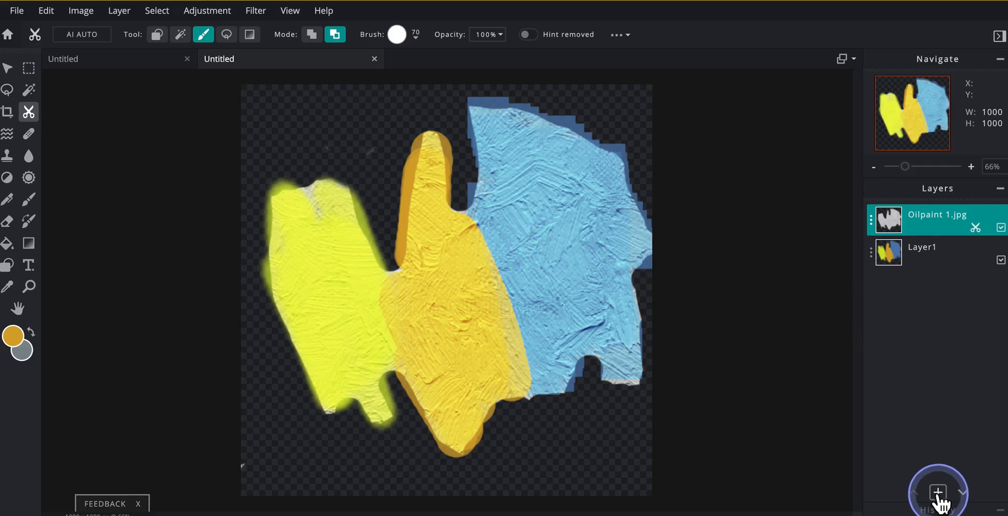
{"action": "left_click", "coordinate": [522, 259]}
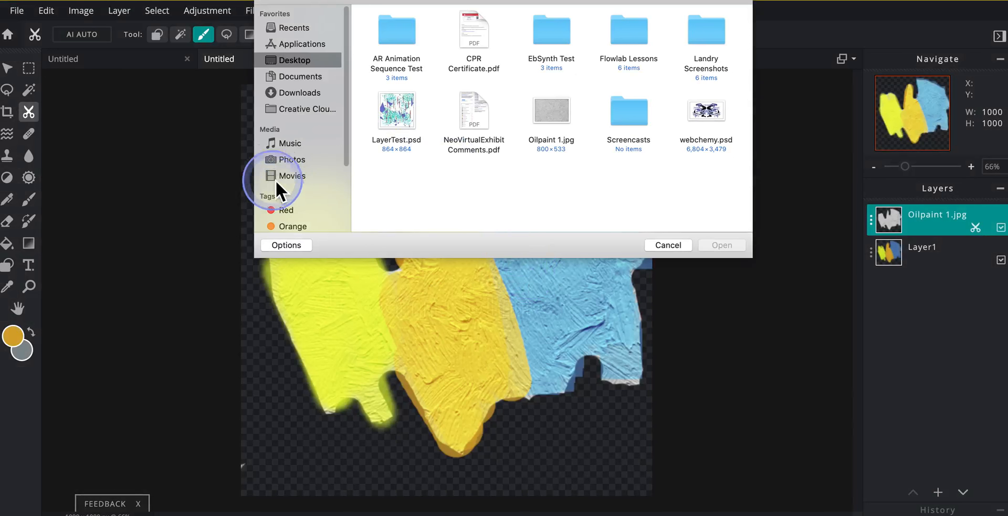
{"action": "left_click", "coordinate": [299, 91]}
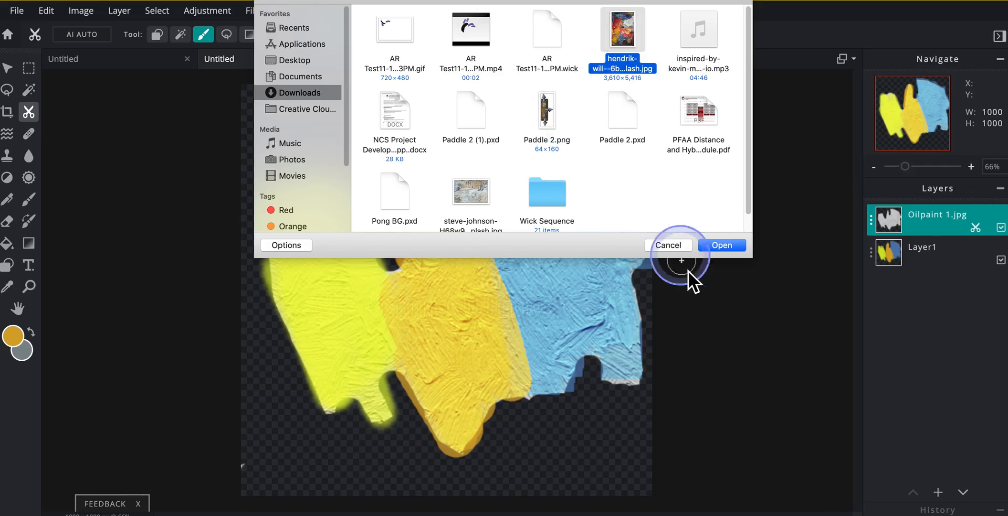
{"action": "left_click", "coordinate": [721, 245]}
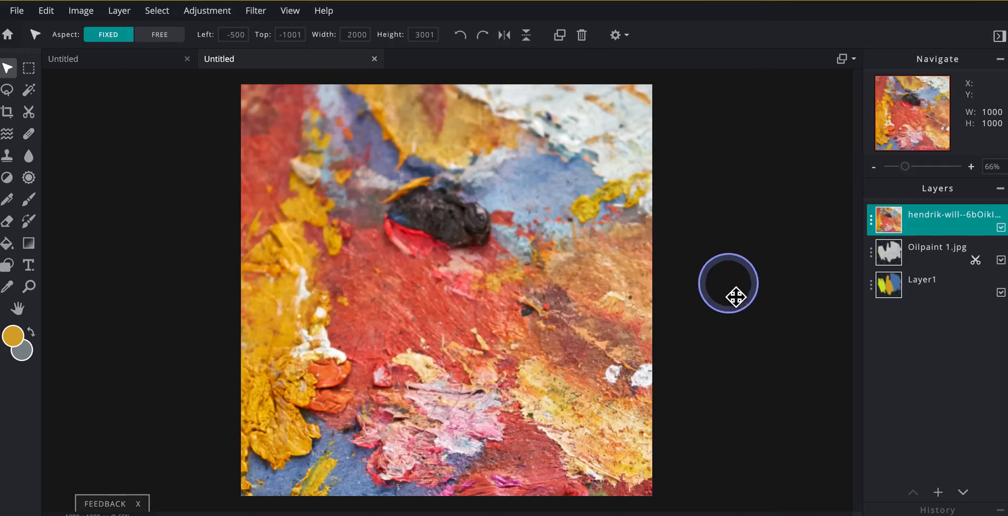
{"action": "scroll", "coordinate": [721, 308], "scroll_direction": "down", "scroll_amount": 6}
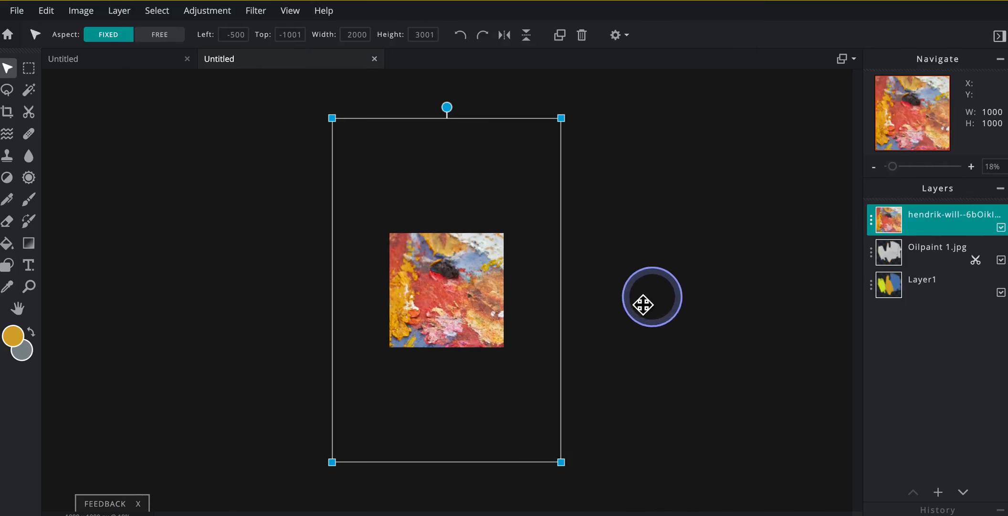
{"action": "mouse_move", "coordinate": [421, 263]}
{"action": "left_mouse_down"}
{"action": "mouse_move", "coordinate": [450, 310]}
{"action": "mouse_move", "coordinate": [461, 303]}
{"action": "mouse_move", "coordinate": [462, 328]}
{"action": "mouse_move", "coordinate": [425, 260]}
{"action": "left_mouse_up"}
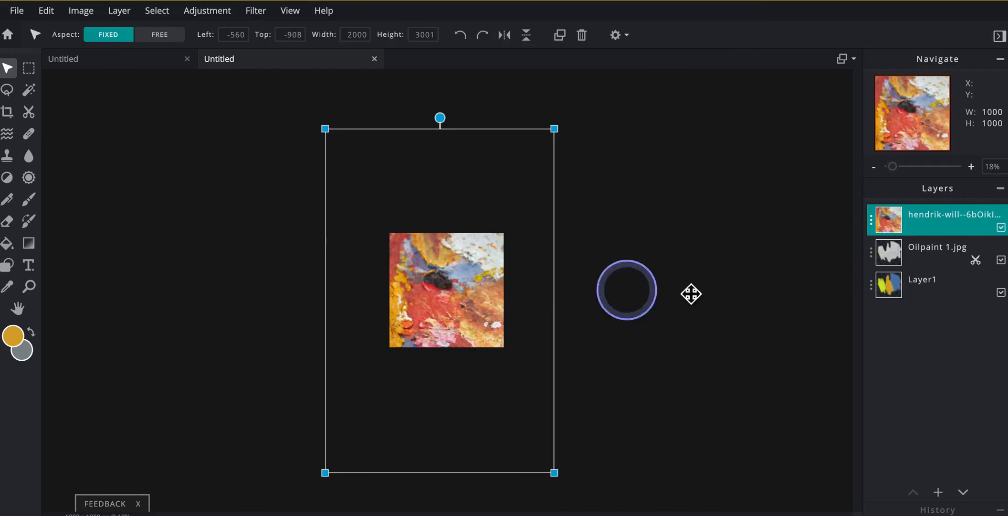
Set the colourful painting layer's blend mode to Overlay with its transparency value kept at 100.
{"action": "left_click", "coordinate": [874, 220]}
{"action": "left_click", "coordinate": [793, 270]}
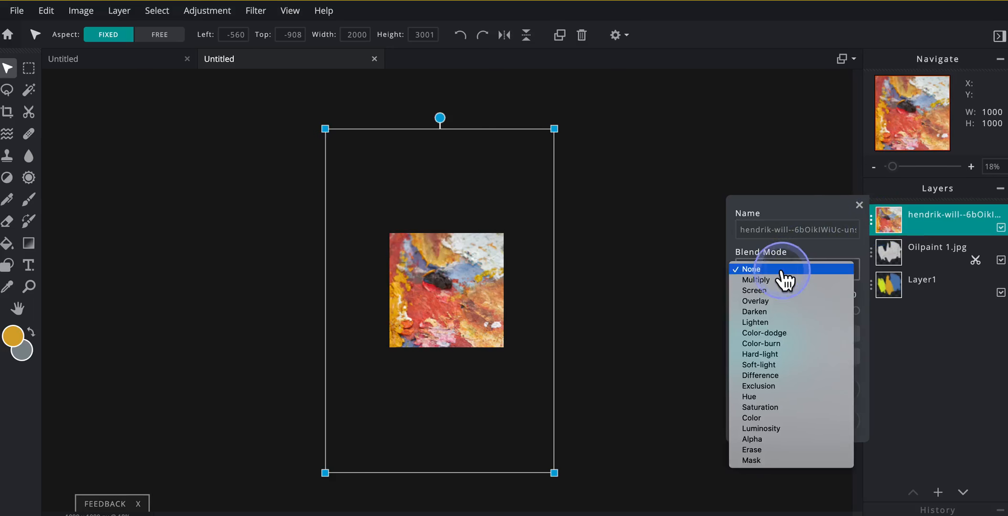
{"action": "left_click", "coordinate": [763, 300]}
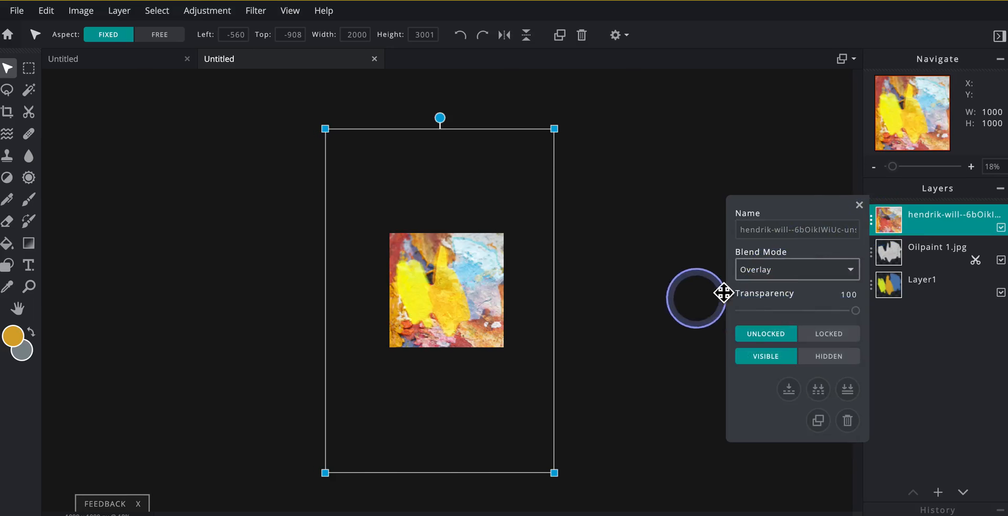
{"action": "left_click_drag", "start_coordinate": [855, 310], "coordinate": [891, 315]}
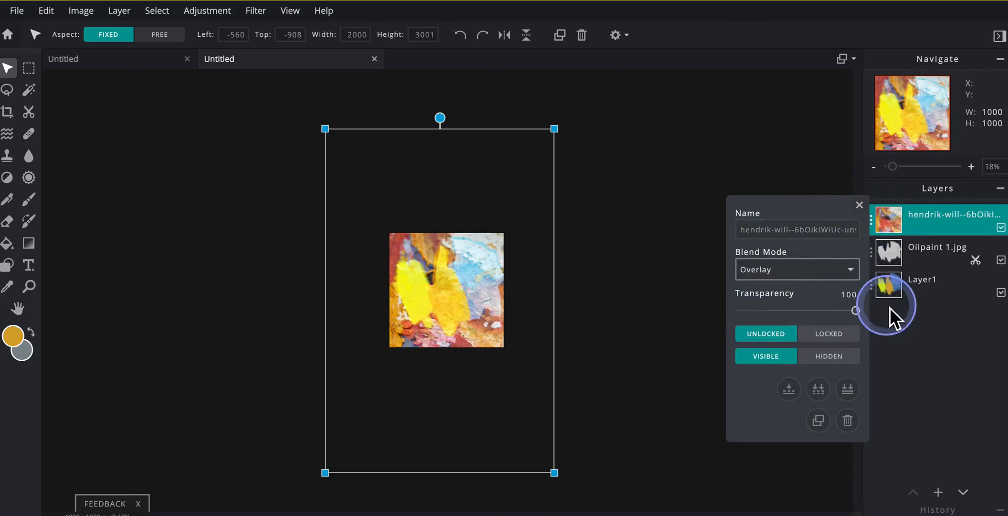
{"action": "left_click", "coordinate": [860, 205]}
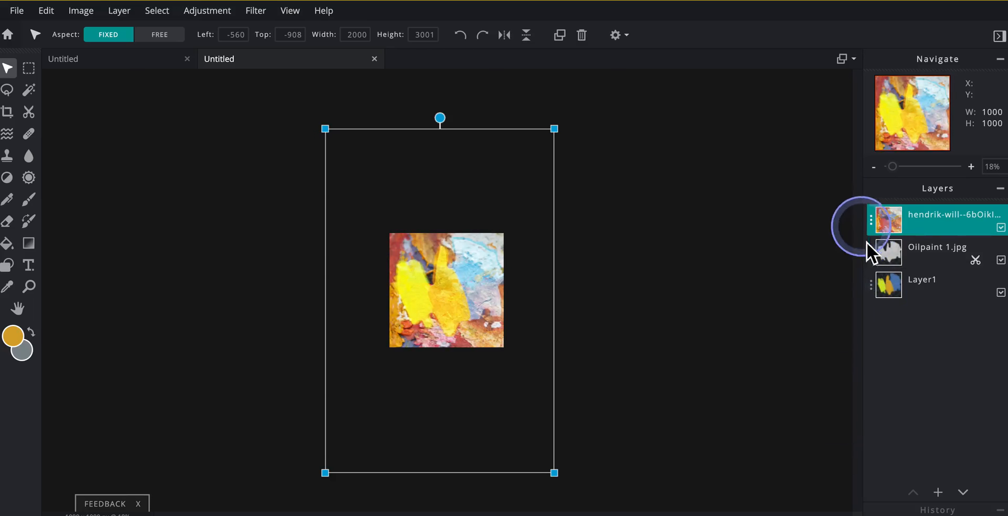
Hide the Oilpaint 1.jpg layer and examine the colourful painting blended over the brush strokes.
{"action": "left_click", "coordinate": [1002, 260]}
{"action": "scroll", "coordinate": [542, 311], "scroll_direction": "up", "scroll_amount": 4}
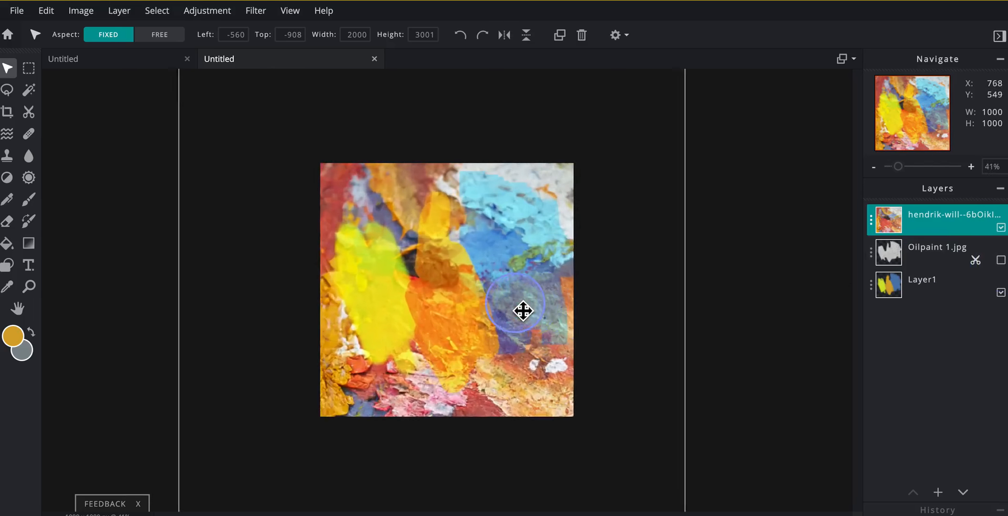
{"action": "scroll", "coordinate": [524, 311], "scroll_direction": "up", "scroll_amount": 2}
{"action": "scroll", "coordinate": [510, 346], "scroll_direction": "up", "scroll_amount": 1}
Scale the colourful painting layer down to 1226 × 1840 and position it at Left -113, Top -516.
{"action": "scroll", "coordinate": [510, 346], "scroll_direction": "down", "scroll_amount": 4}
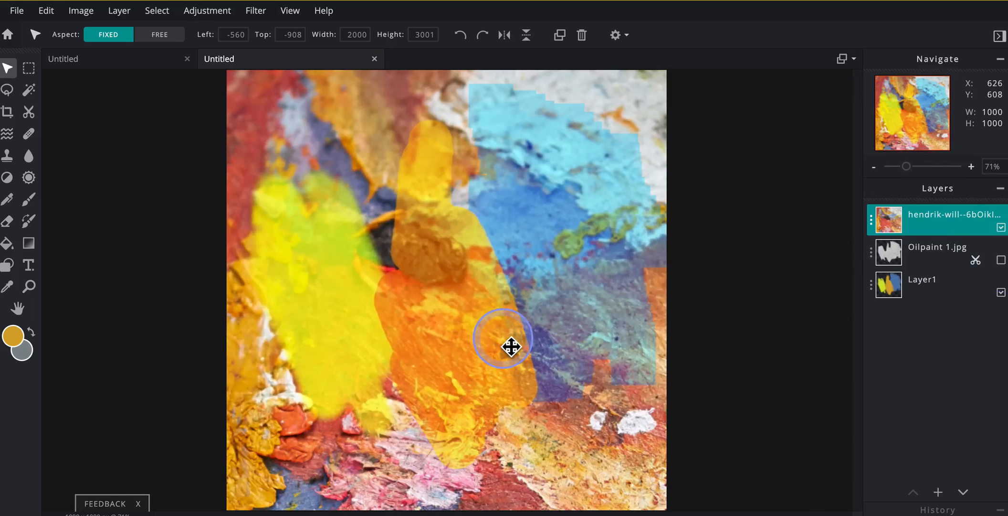
{"action": "scroll", "coordinate": [511, 346], "scroll_direction": "down", "scroll_amount": 4}
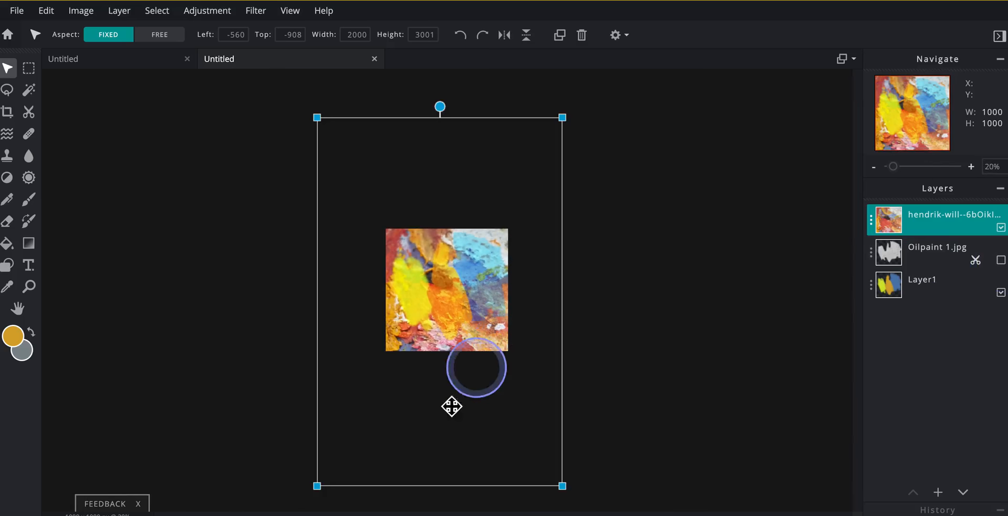
{"action": "left_click_drag", "start_coordinate": [318, 487], "coordinate": [413, 344]}
{"action": "left_click_drag", "start_coordinate": [468, 318], "coordinate": [435, 350]}
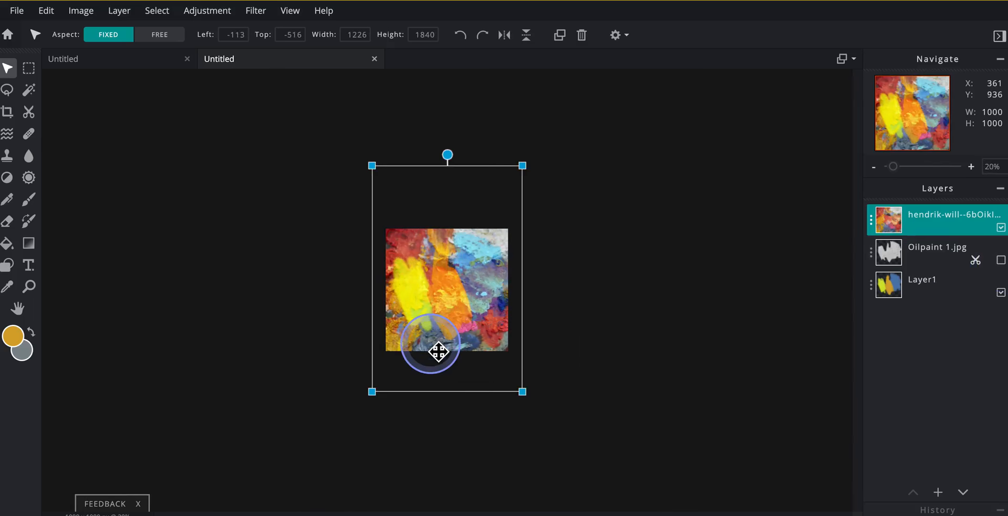
{"action": "scroll", "coordinate": [437, 349], "scroll_direction": "up", "scroll_amount": 5}
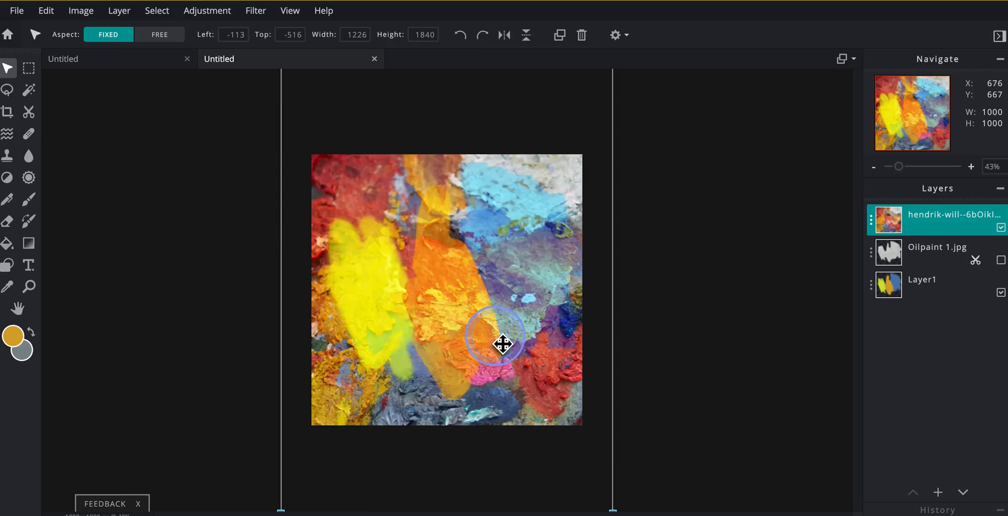
{"action": "scroll", "coordinate": [501, 342], "scroll_direction": "down", "scroll_amount": 3}
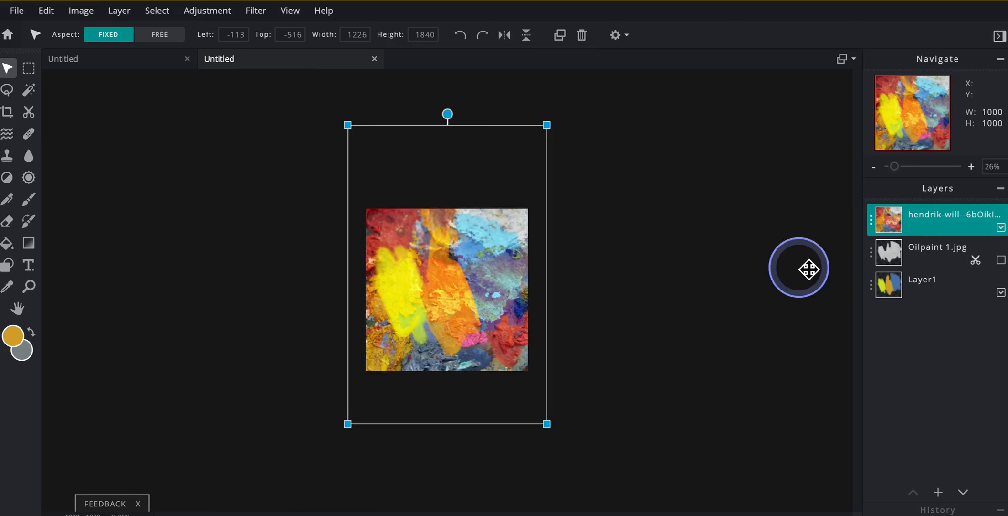
Set the colourful painting layer's blend mode to None.
{"action": "left_click", "coordinate": [872, 222]}
{"action": "left_click", "coordinate": [765, 268]}
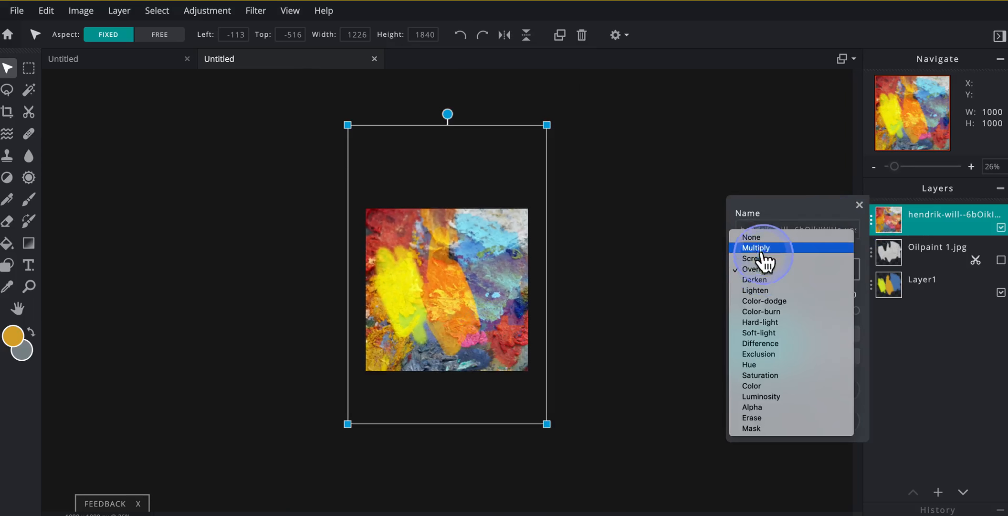
{"action": "left_click", "coordinate": [762, 238]}
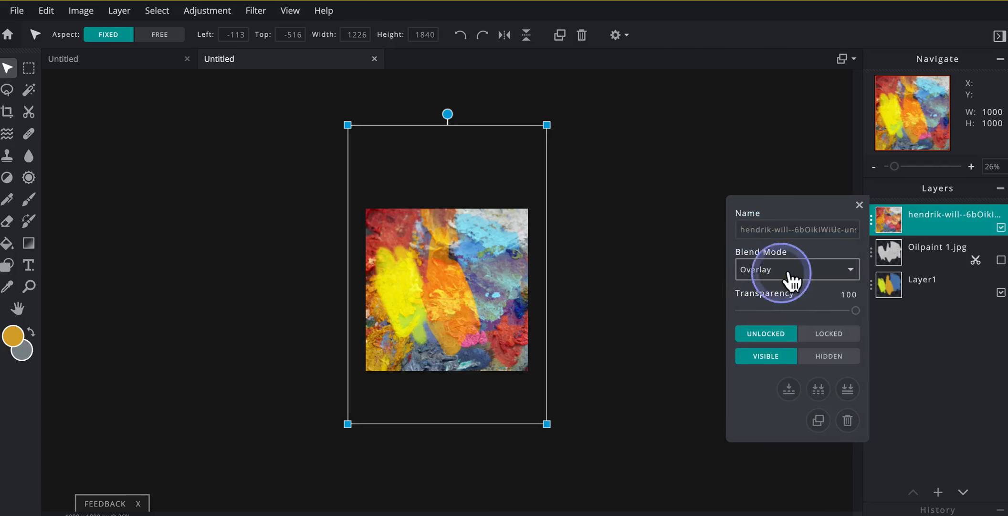
{"action": "left_click", "coordinate": [859, 205]}
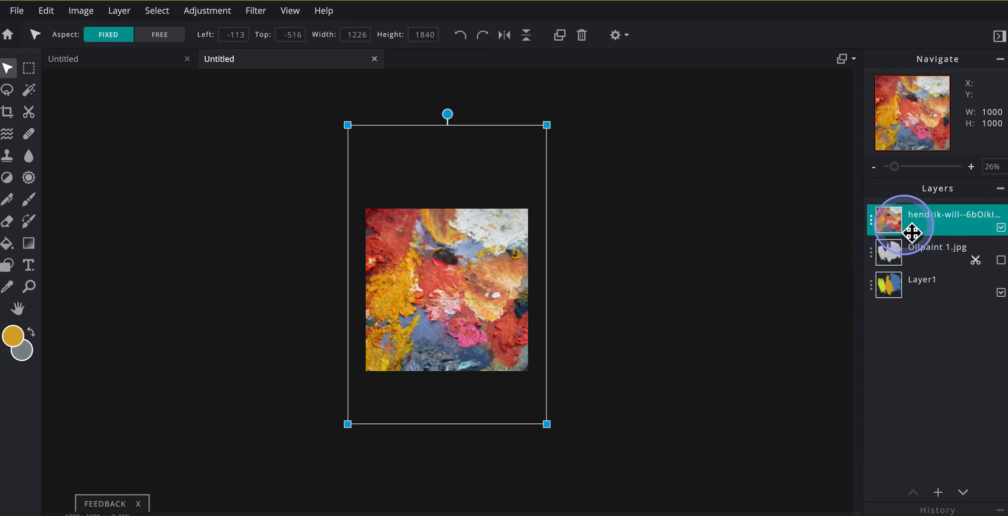
Desaturate the painting layer and move it to Left -148, Top -343.
{"action": "left_click", "coordinate": [205, 10]}
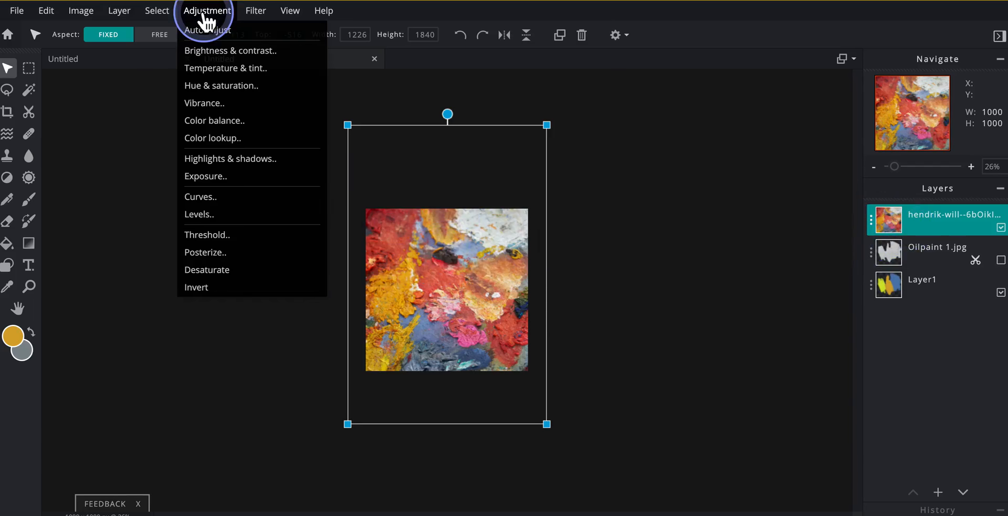
{"action": "left_click", "coordinate": [209, 270]}
{"action": "left_click_drag", "start_coordinate": [428, 309], "coordinate": [432, 255]}
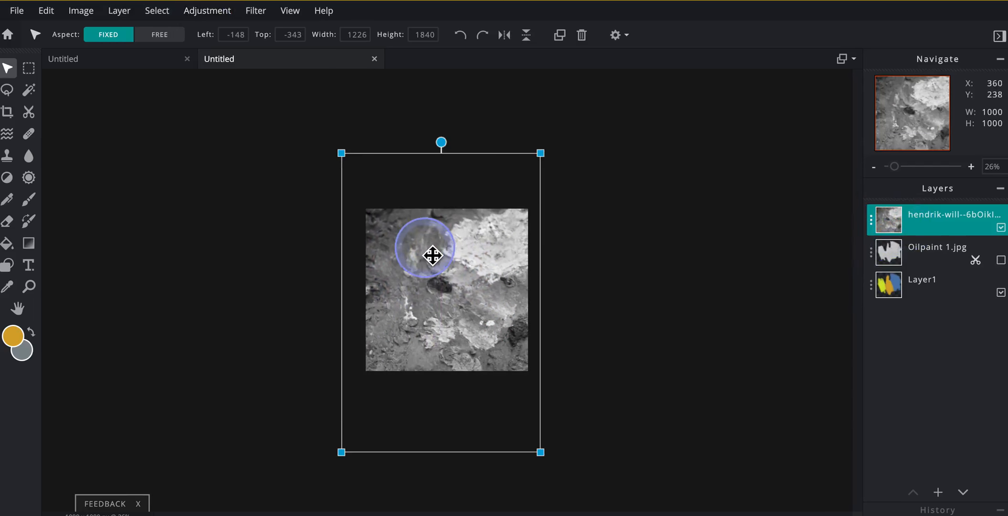
Set the desaturated painting layer's blend mode to Overlay and move the layer to Left -160, Top -735.
{"action": "left_click", "coordinate": [871, 223]}
{"action": "left_click", "coordinate": [765, 271]}
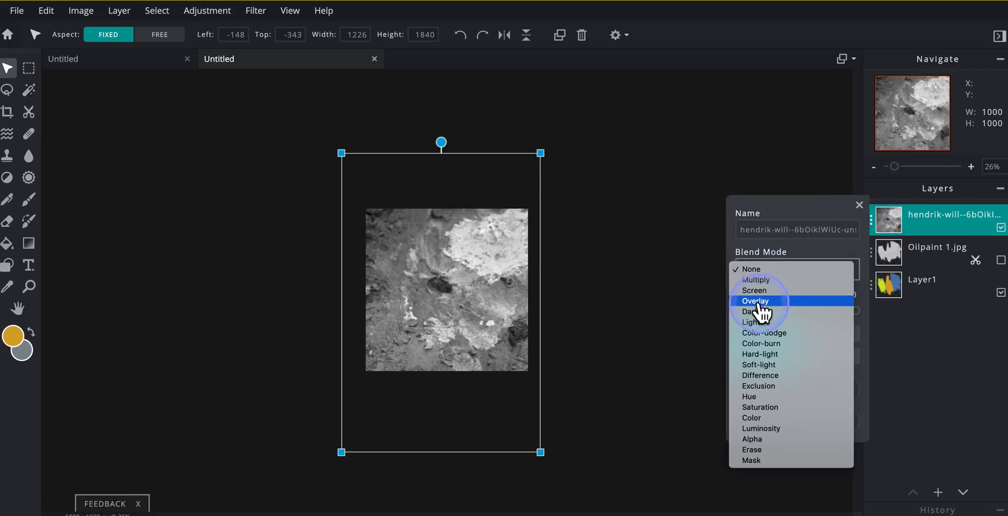
{"action": "left_click", "coordinate": [759, 302]}
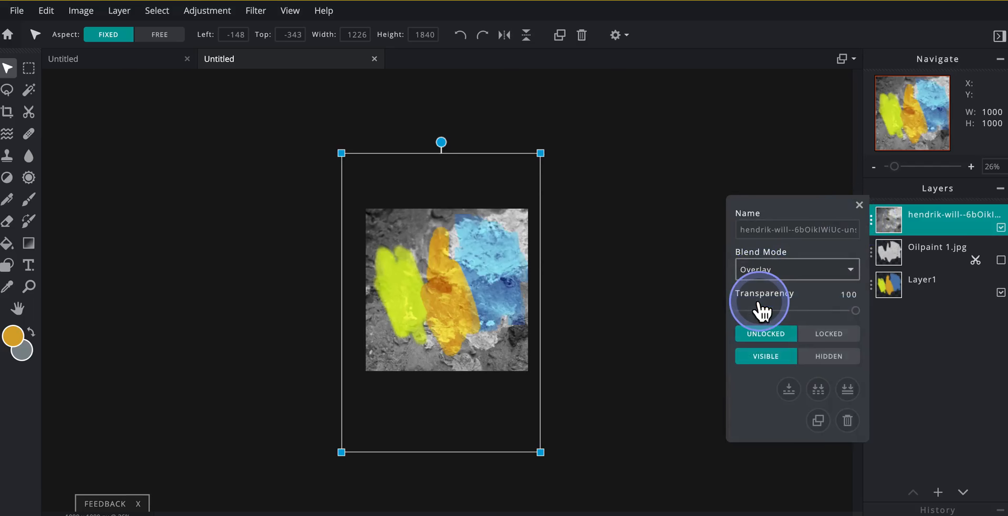
{"action": "left_click", "coordinate": [867, 210]}
{"action": "scroll", "coordinate": [518, 299], "scroll_direction": "up", "scroll_amount": 3}
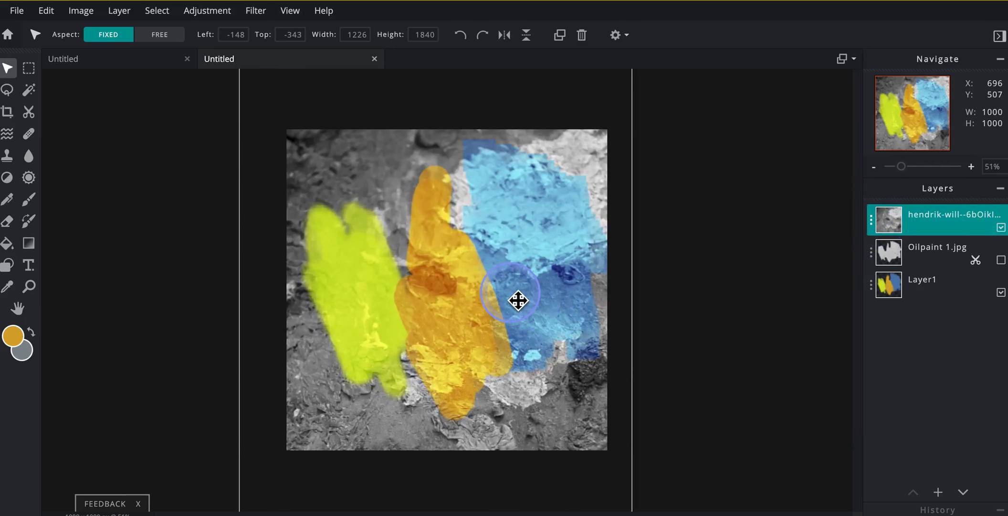
{"action": "left_click_drag", "start_coordinate": [529, 311], "coordinate": [546, 285]}
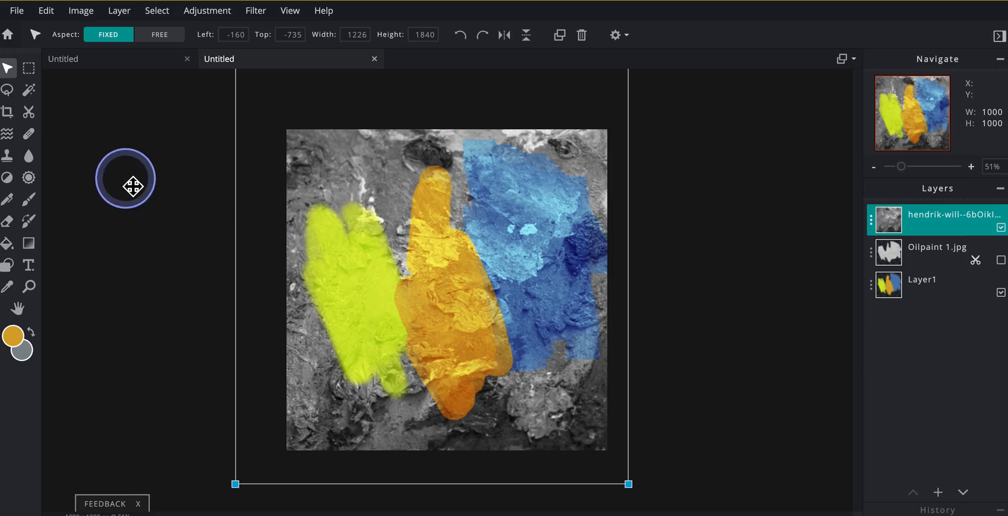
Activate the Cutout tool for the desaturated painting layer.
{"action": "left_click", "coordinate": [28, 114]}
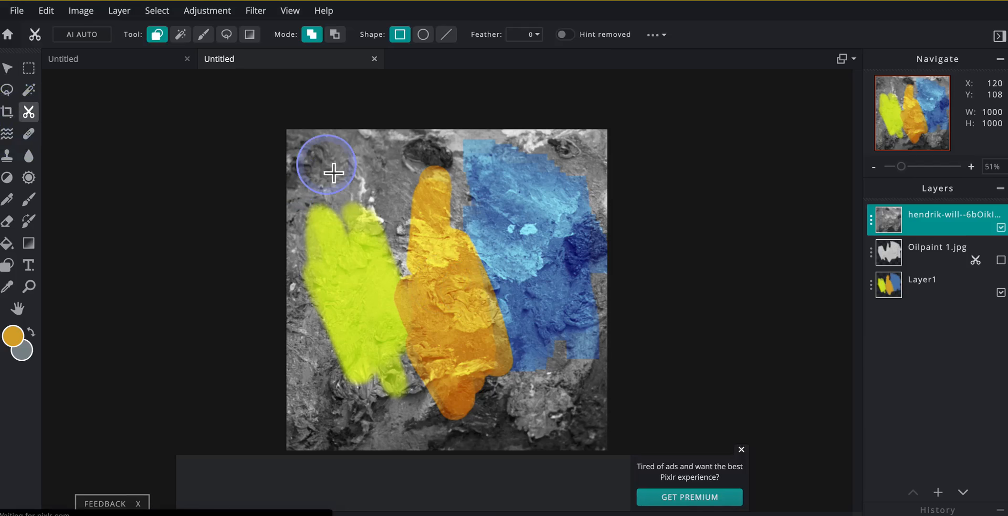